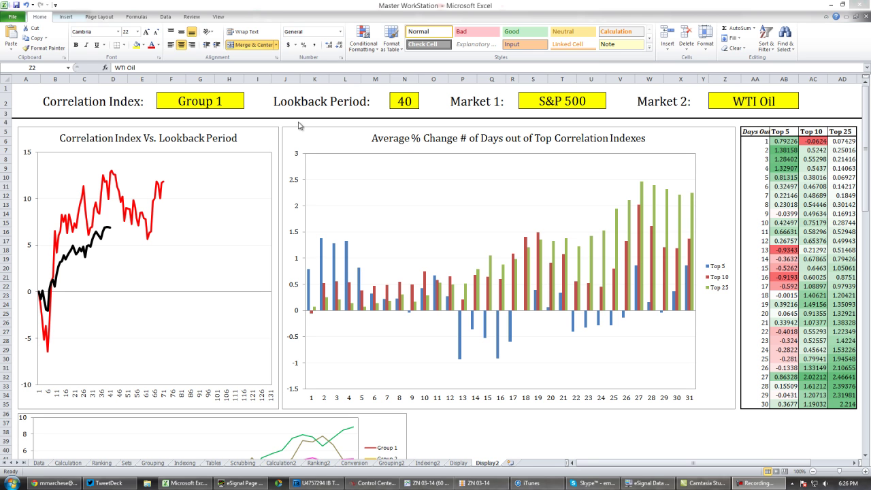
# Step: Examine the Correlation Index selector on the Display2 sheet and the groups offered in its list
pyautogui.click(103, 101)
pyautogui.click(37, 101)
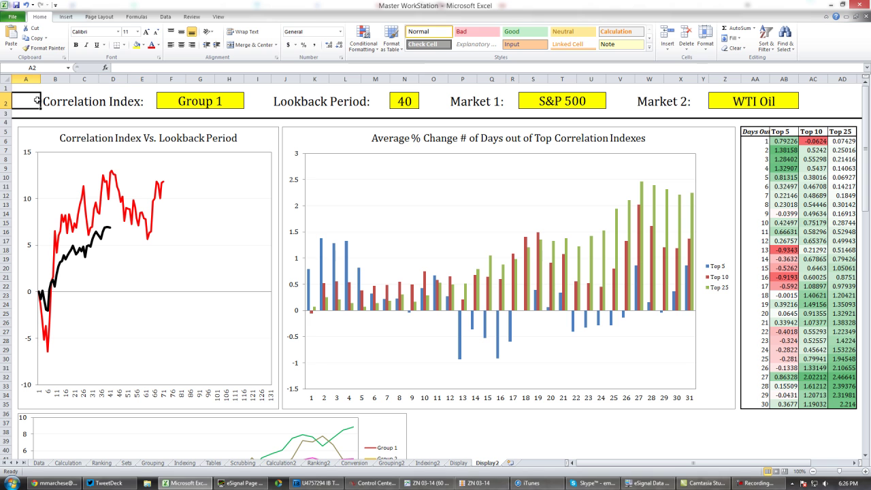
pyautogui.click(202, 102)
pyautogui.click(248, 105)
pyautogui.moveTo(248, 114)
pyautogui.mouseDown()
pyautogui.moveTo(248, 147)
pyautogui.moveTo(249, 116)
pyautogui.mouseUp()
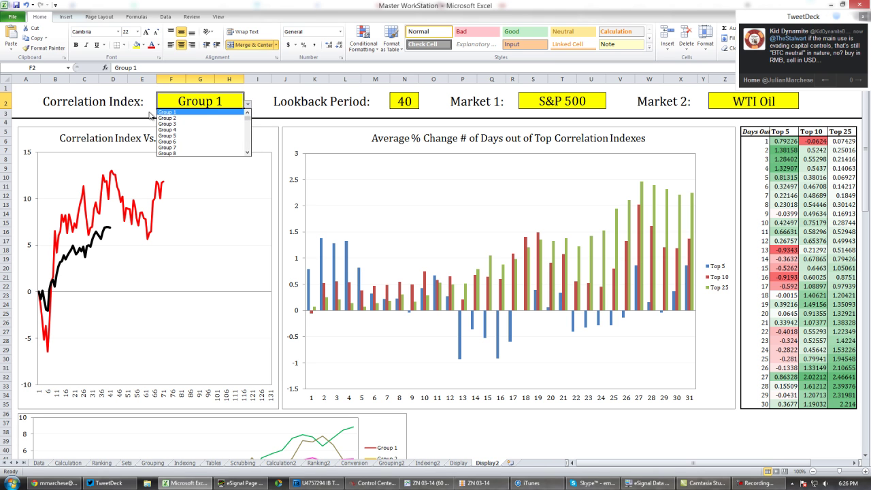
pyautogui.click(32, 96)
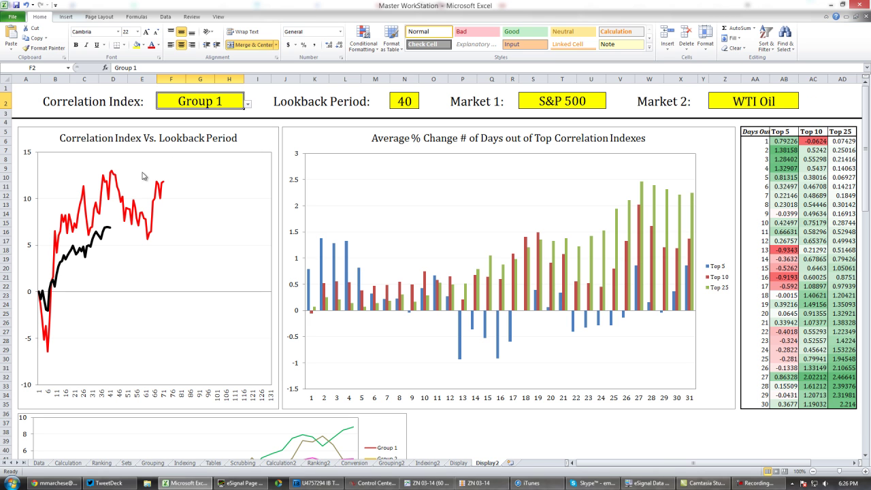
pyautogui.click(34, 107)
# Step: Review the Lookback Period, Market 1 and Market 2 input cells in the header row
pyautogui.click(332, 104)
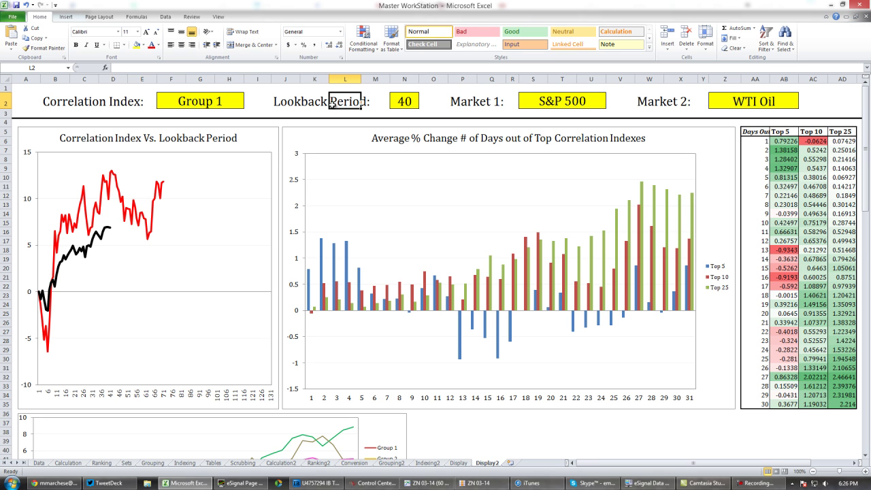
pyautogui.click(381, 102)
pyautogui.click(404, 101)
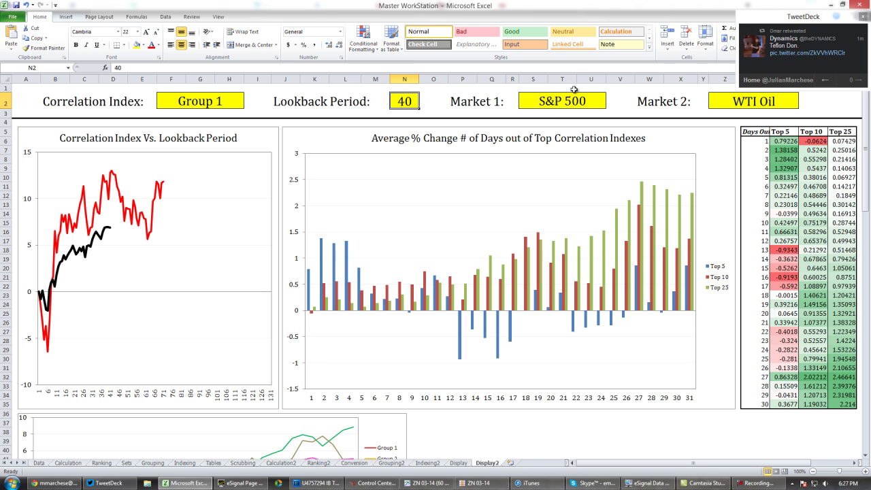
pyautogui.click(502, 102)
pyautogui.click(510, 100)
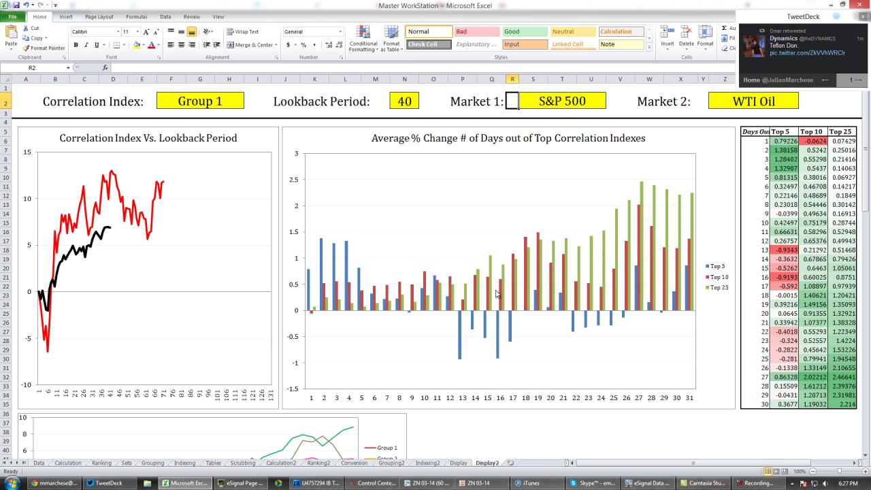
pyautogui.click(461, 103)
pyautogui.click(438, 104)
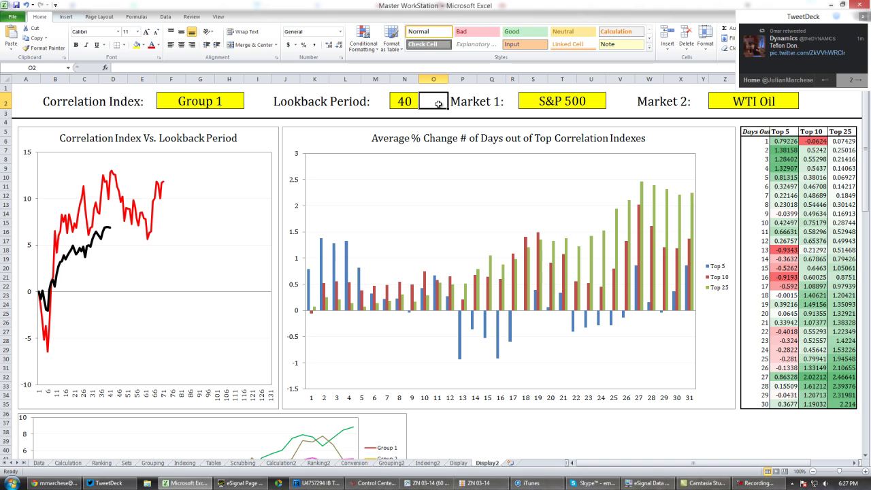
pyautogui.click(703, 100)
pyautogui.click(826, 101)
pyautogui.click(846, 96)
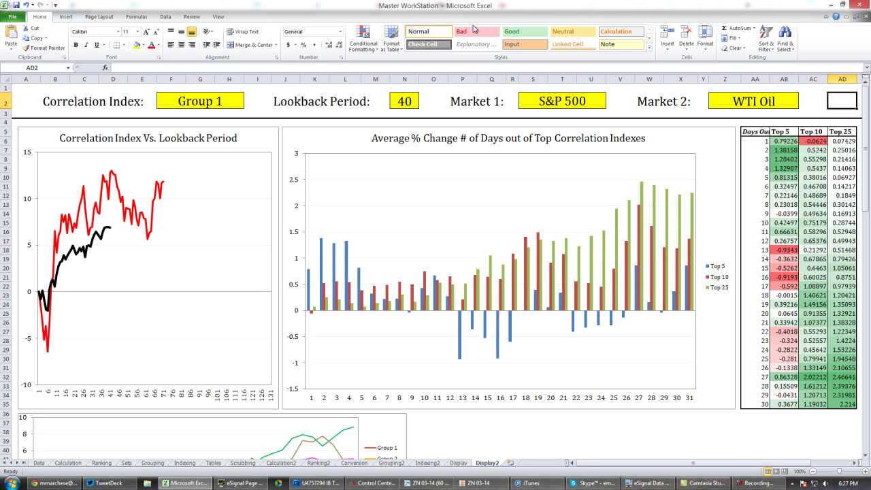
pyautogui.click(407, 101)
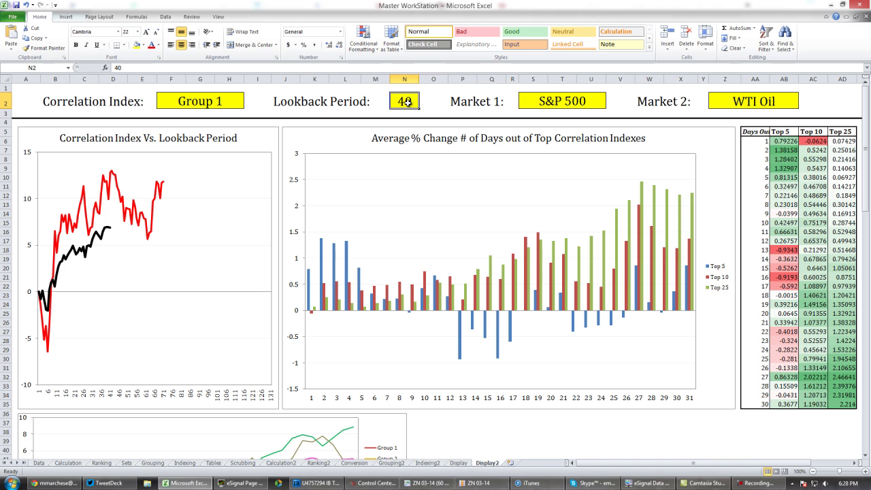
pyautogui.click(720, 100)
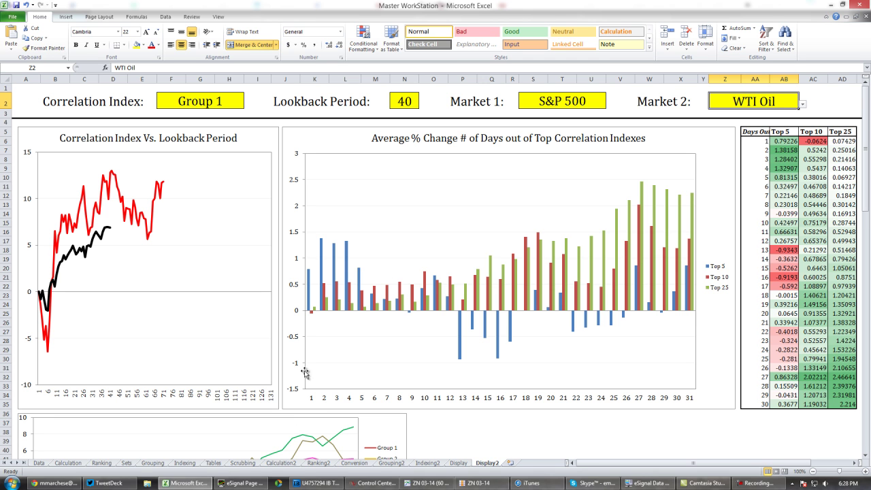
# Step: Switch to eSignal and load the ES #F symbol in the chart with a daily interval
pyautogui.click(241, 483)
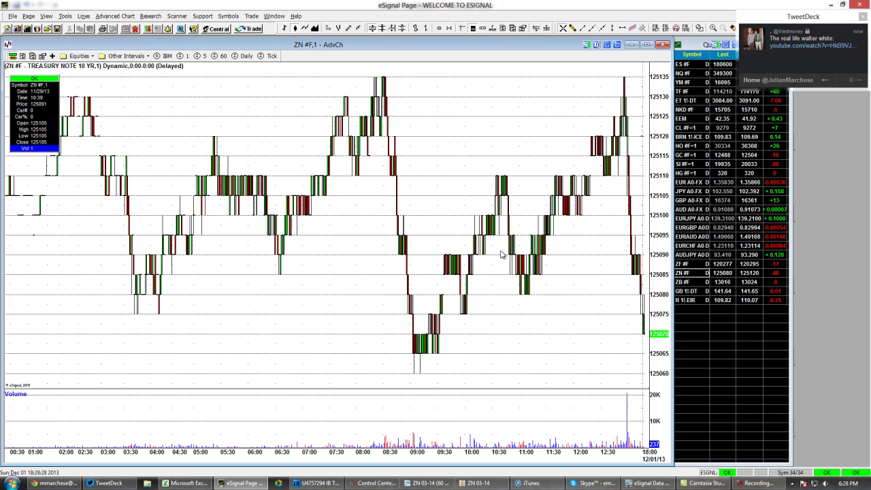
pyautogui.write('es #f')
pyautogui.press('Return')
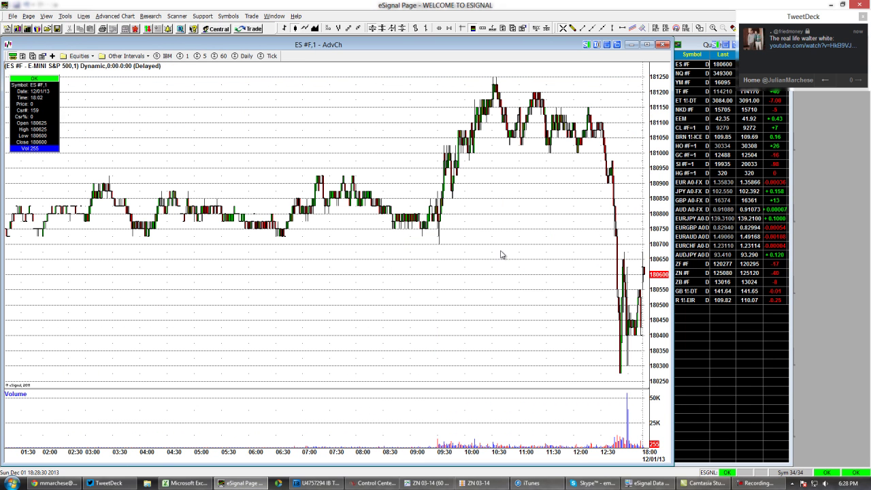
pyautogui.click(242, 56)
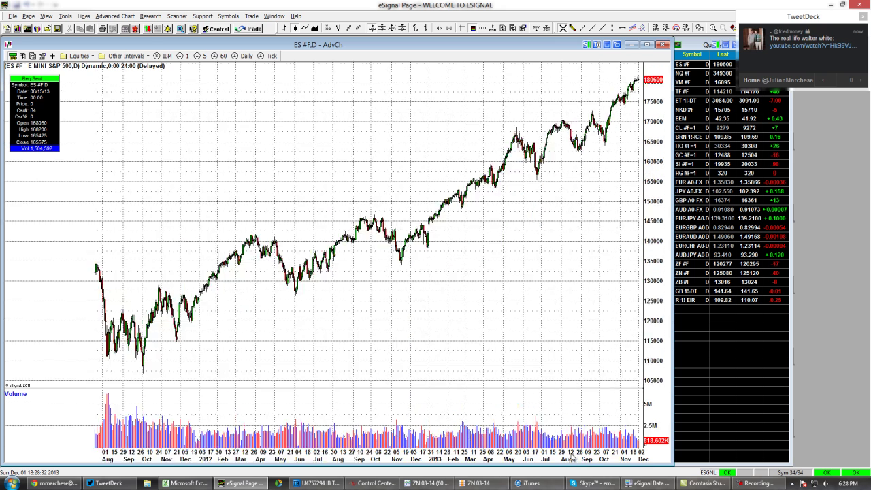
# Step: Overlay crude oil (CL #F) as a line on the daily ES #F chart, keeping the proposed study settings
pyautogui.write('es #F')
pyautogui.hotkey('alt', 'm')
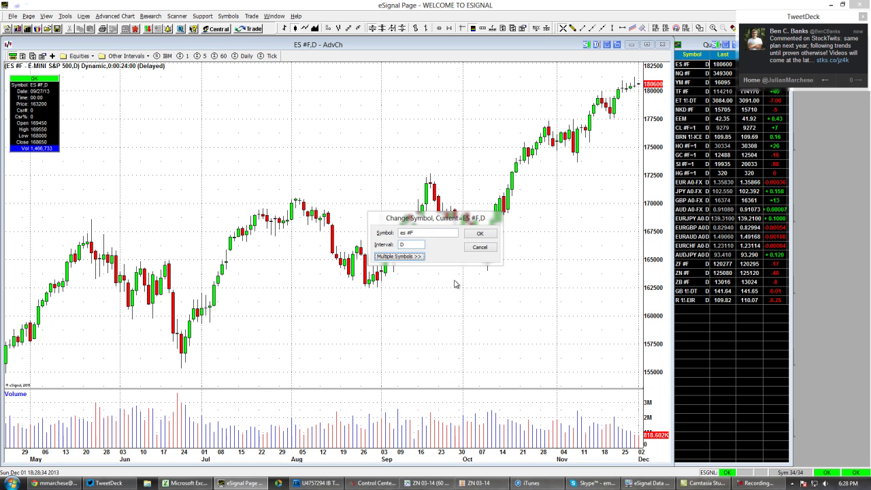
pyautogui.write('cl #F')
pyautogui.press('Return')
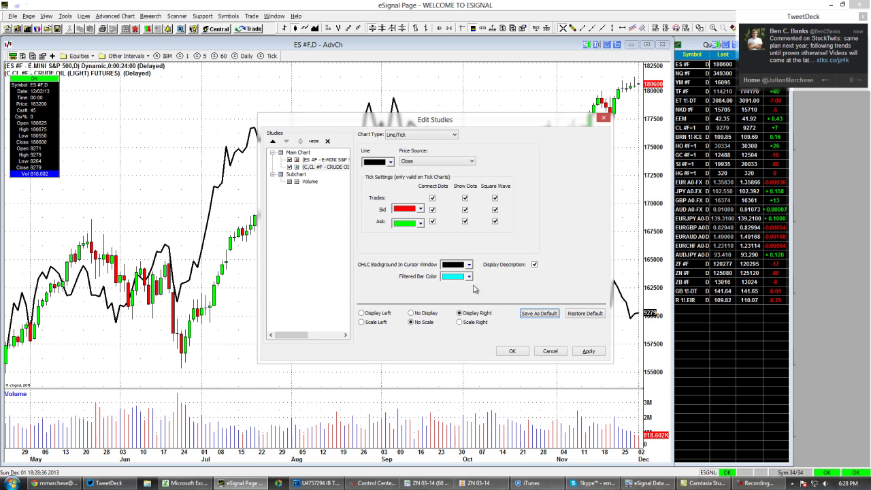
pyautogui.click(515, 355)
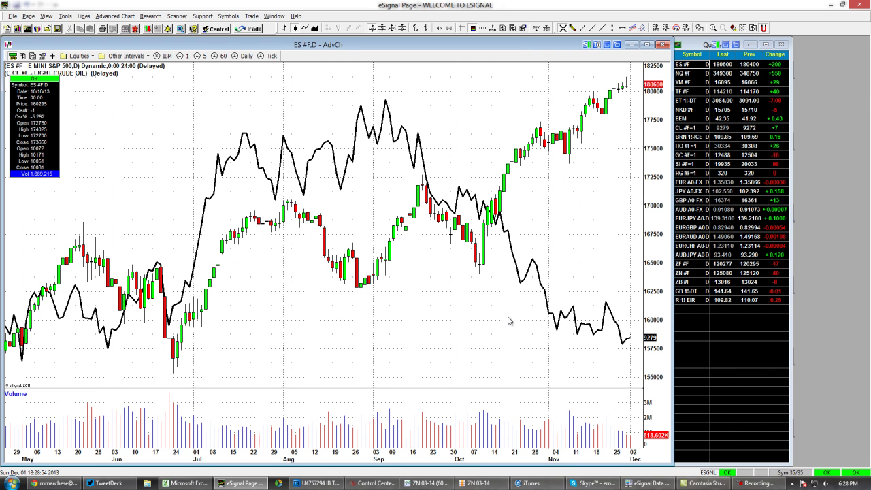
# Step: Compare the ES #F candles with the crude oil line across the months from June to November
pyautogui.scroll(-1, 509, 322)
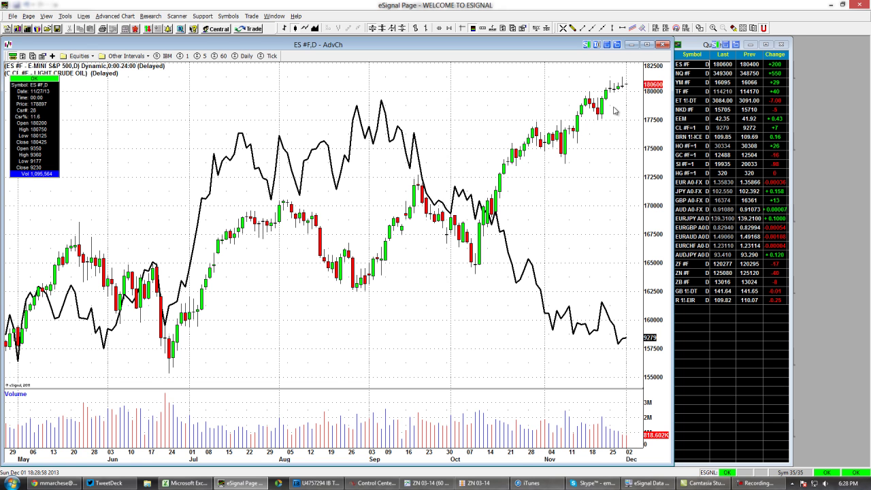
pyautogui.scroll(5, 374, 273)
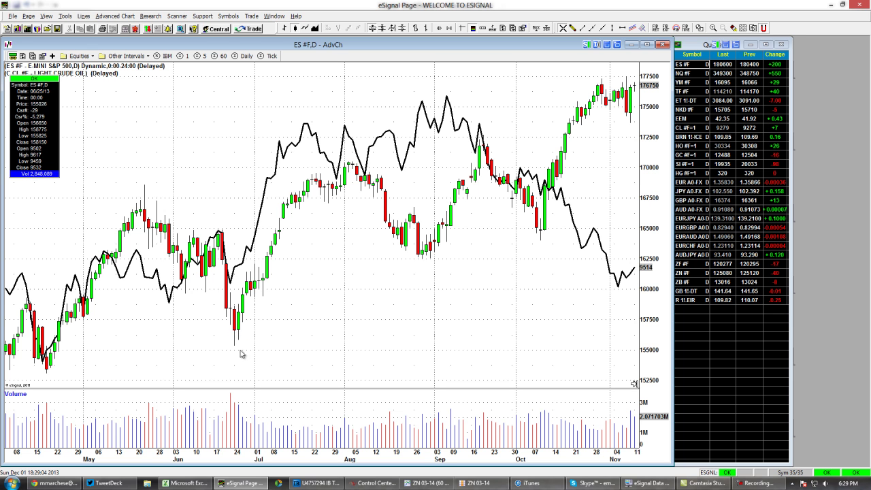
pyautogui.scroll(-5, 342, 199)
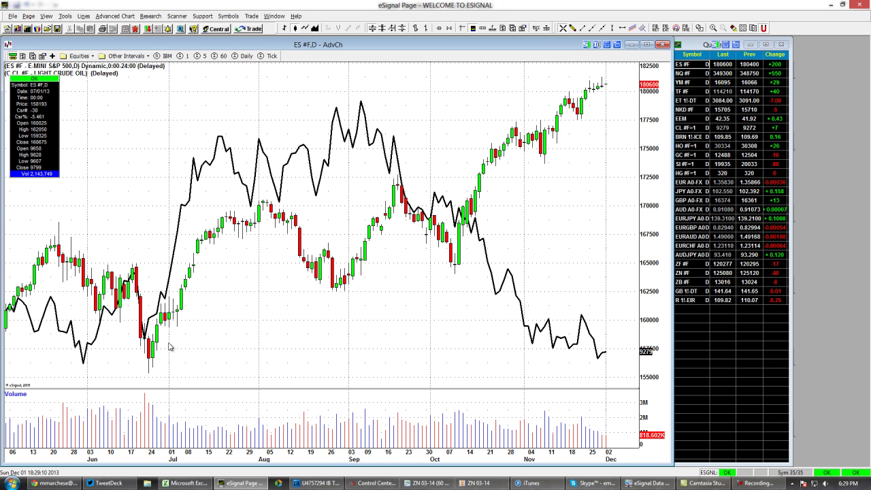
pyautogui.moveTo(161, 347); pyautogui.dragTo(264, 304)
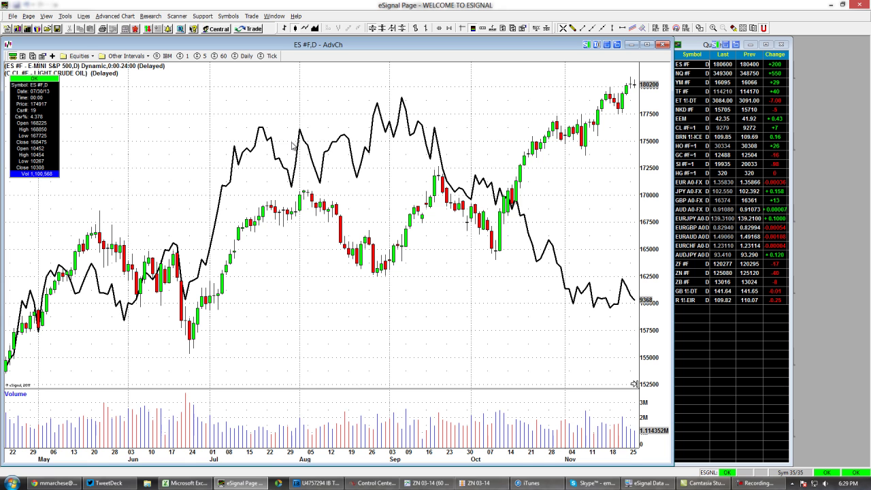
pyautogui.moveTo(295, 161); pyautogui.dragTo(252, 175)
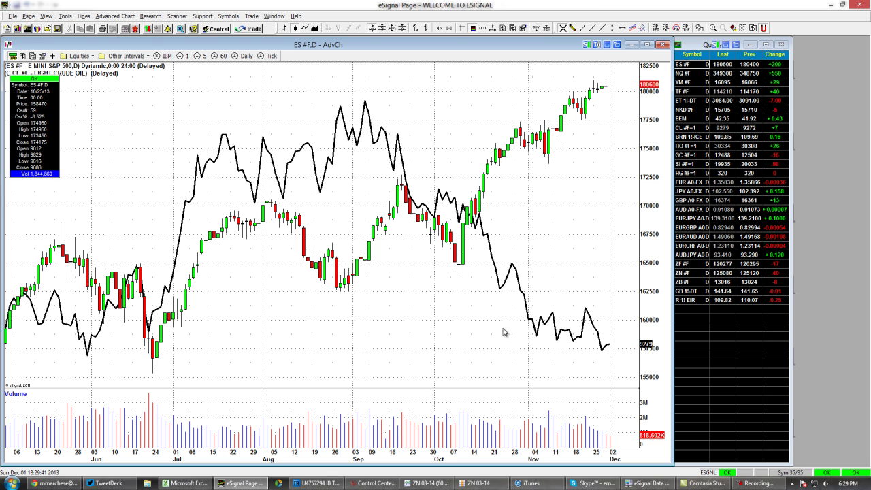
# Step: Return to the Excel workbook and review the market and Correlation Index entries in the header row
pyautogui.hotkey('alt', 'Tab')
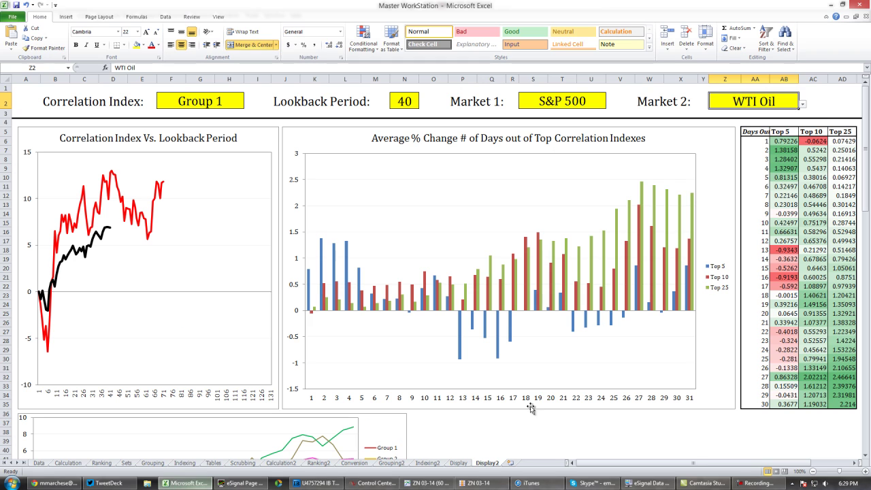
pyautogui.click(814, 102)
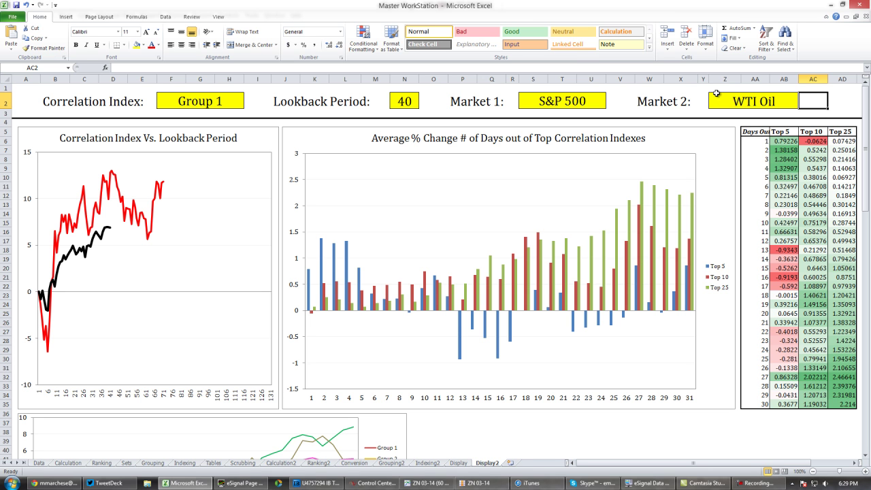
pyautogui.scroll(-3, 258, 213)
pyautogui.scroll(3, 272, 210)
pyautogui.click(197, 103)
pyautogui.click(110, 102)
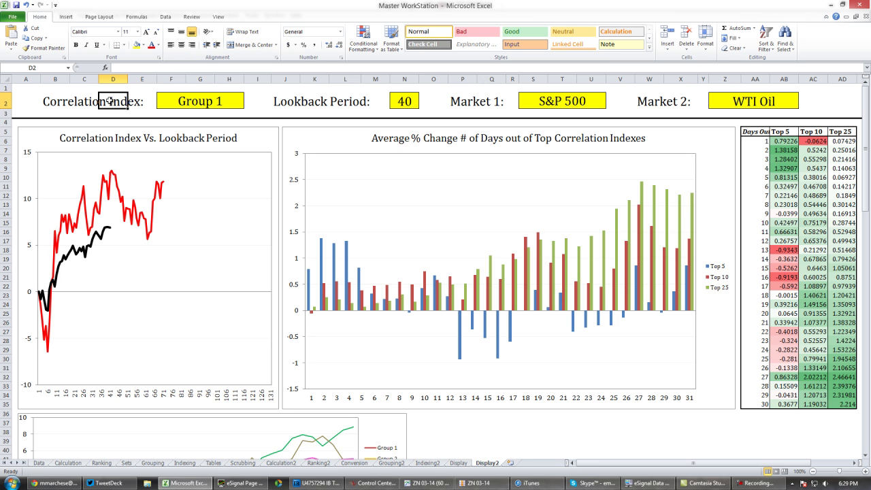
pyautogui.click(258, 105)
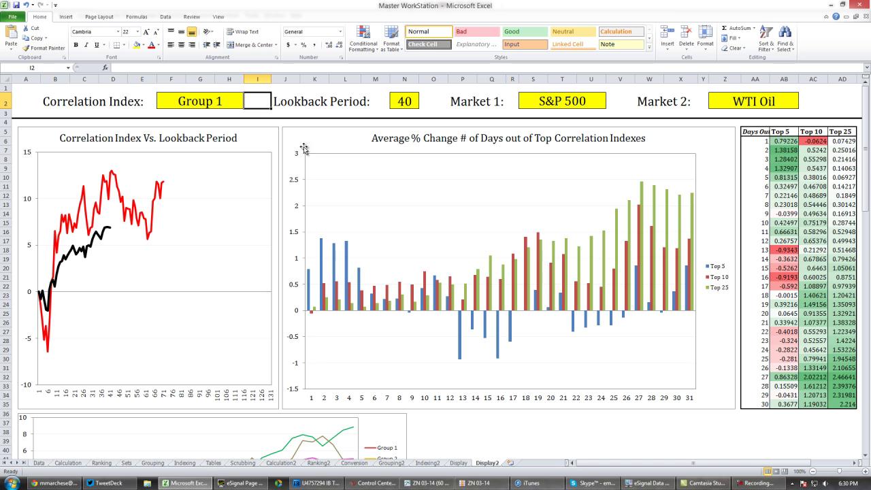
# Step: Set the Lookback Period to 20
pyautogui.click(391, 102)
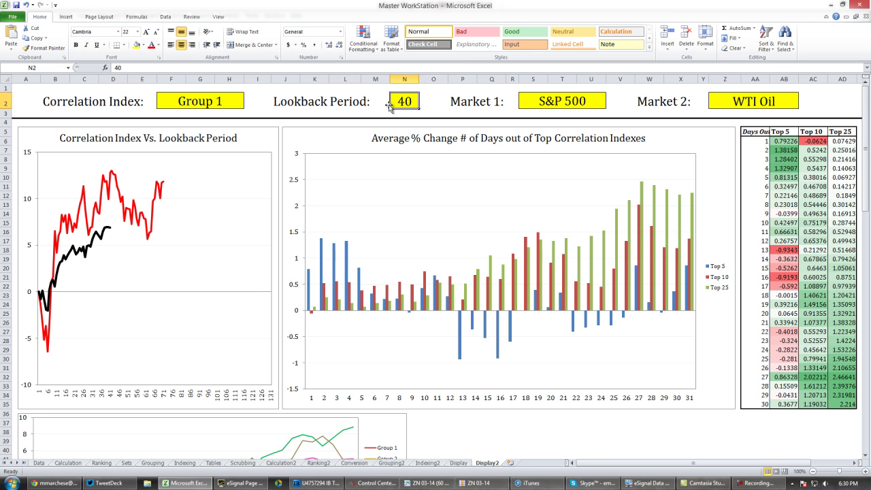
pyautogui.write('20')
pyautogui.press('Return')
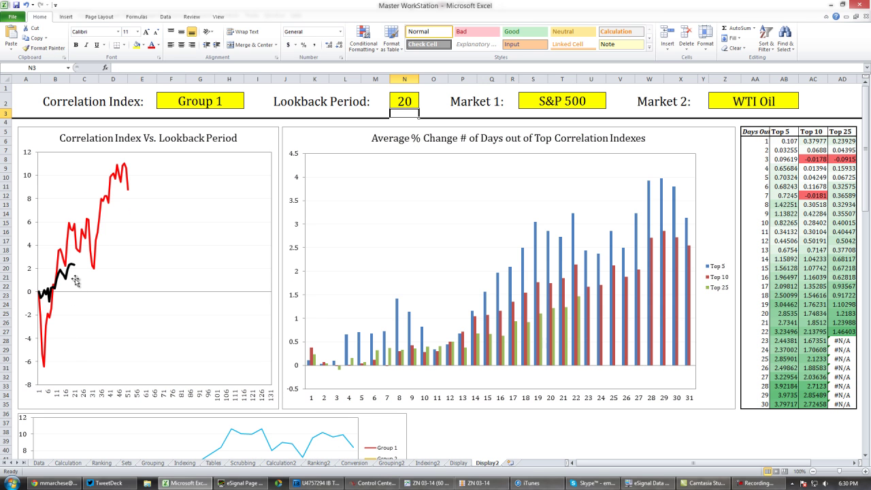
# Step: Set the Lookback Period back to 40
pyautogui.click(411, 102)
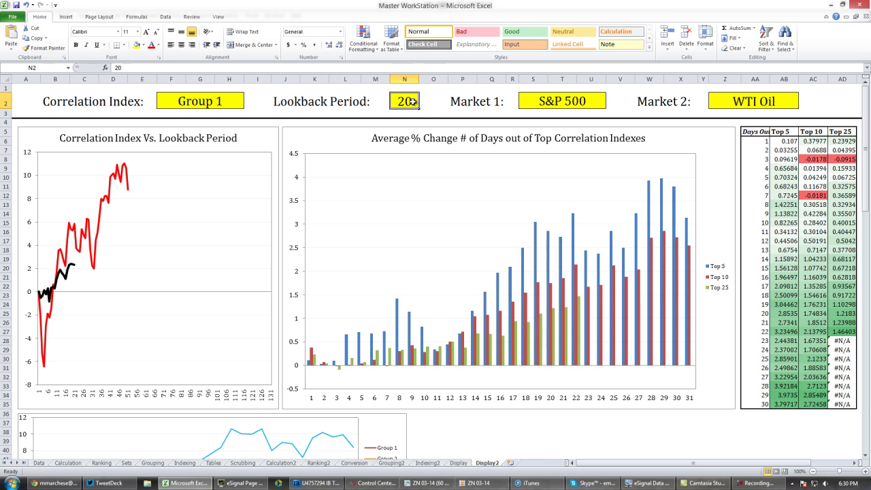
pyautogui.write('40')
pyautogui.press('Return')
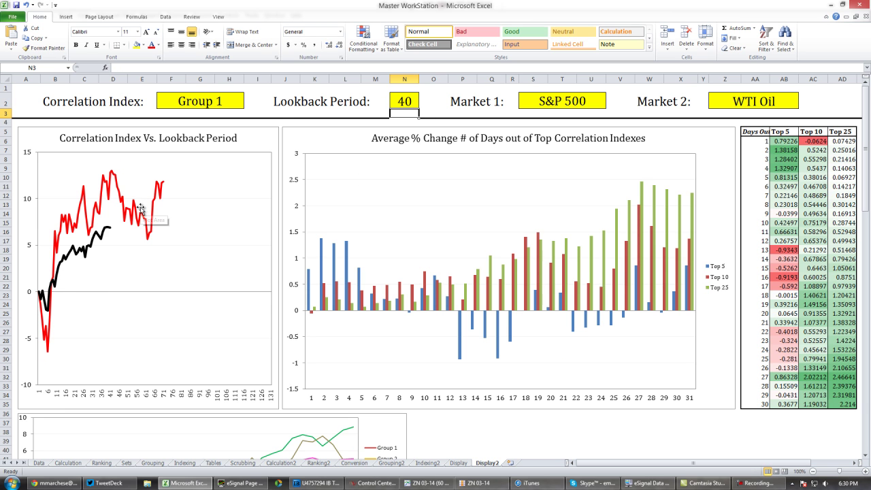
# Step: Set the Correlation Index to Group 2, followed by Group 3, to compare each against the lookback period
pyautogui.click(157, 102)
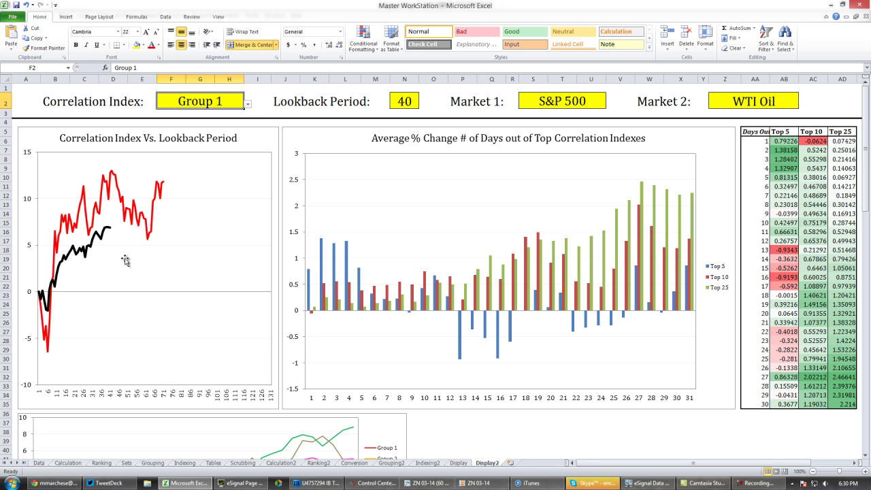
pyautogui.click(248, 104)
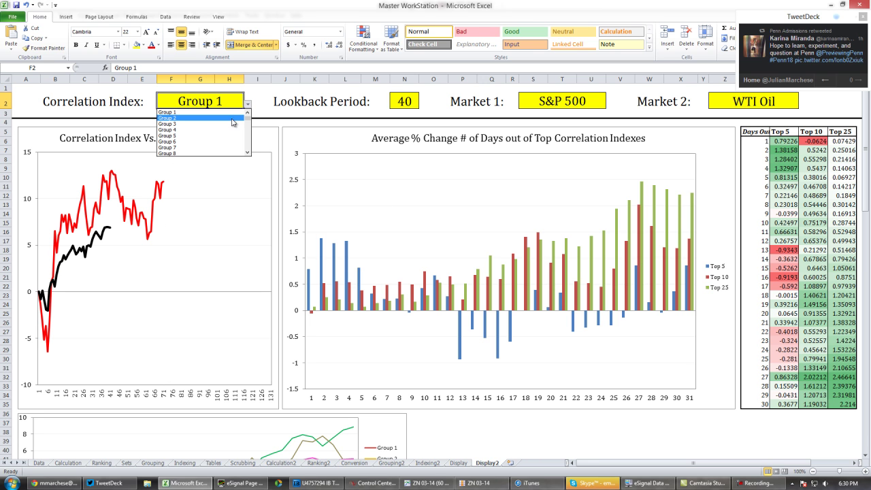
pyautogui.click(233, 120)
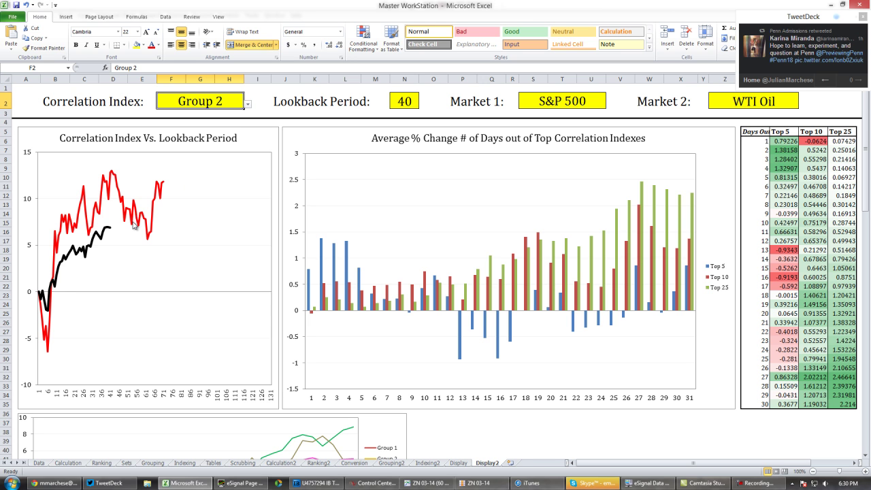
pyautogui.click(249, 104)
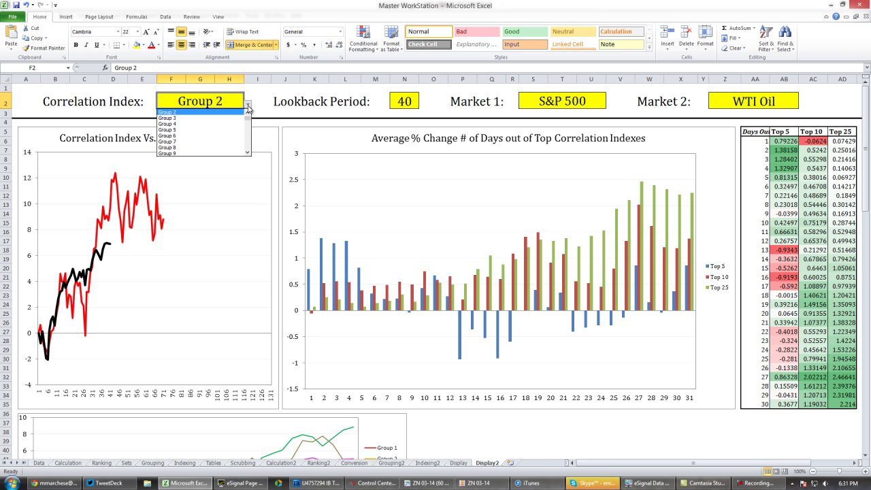
pyautogui.click(220, 125)
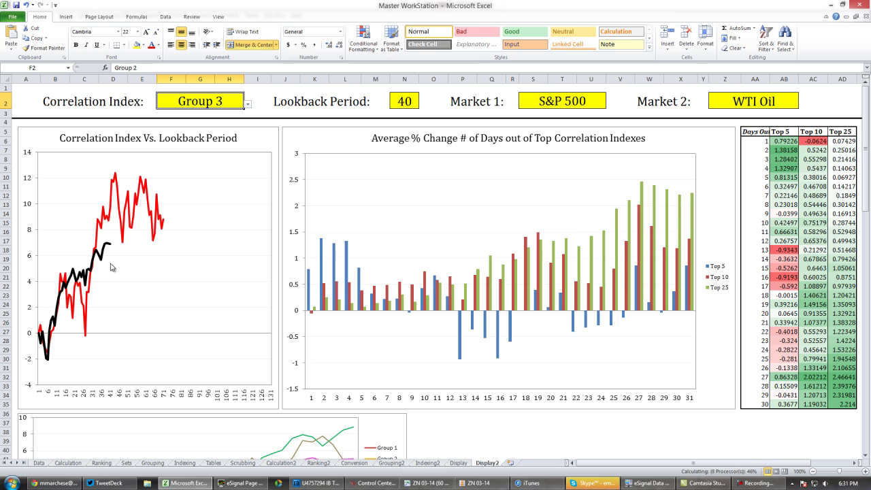
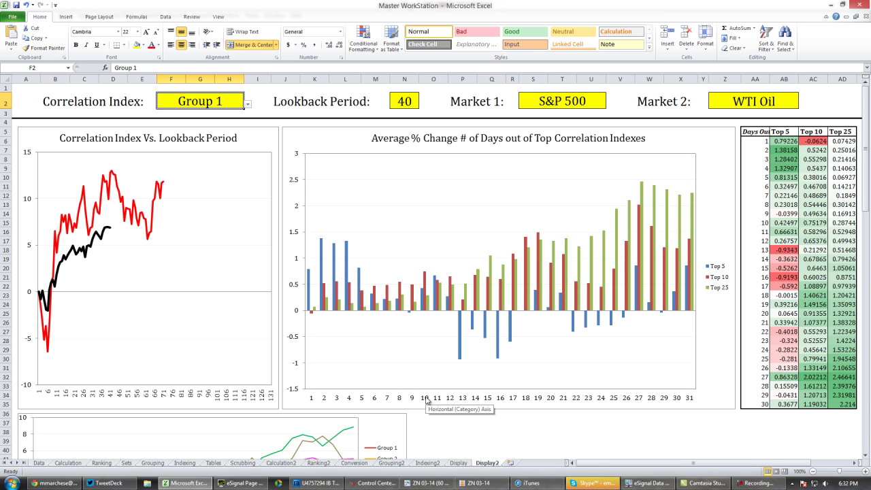
# Step: Examine the average % change table for days 2 to 5 and 13 to 17, highlighting the Top 5, Top 10 and Top 25 values
pyautogui.moveTo(427, 295)
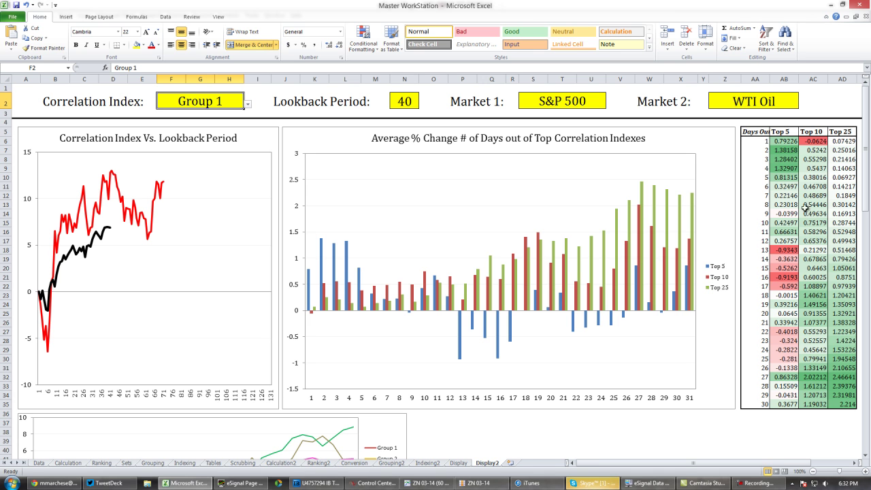
pyautogui.moveTo(783, 152); pyautogui.dragTo(833, 173)
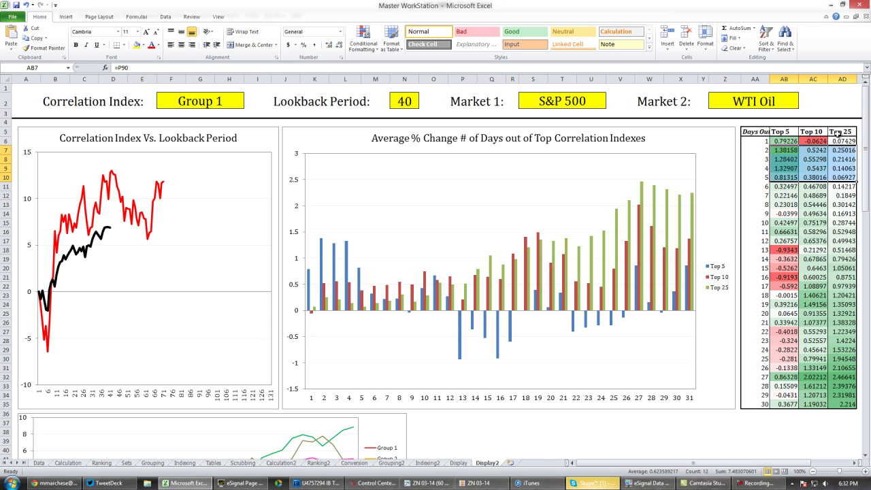
pyautogui.doubleClick(811, 168)
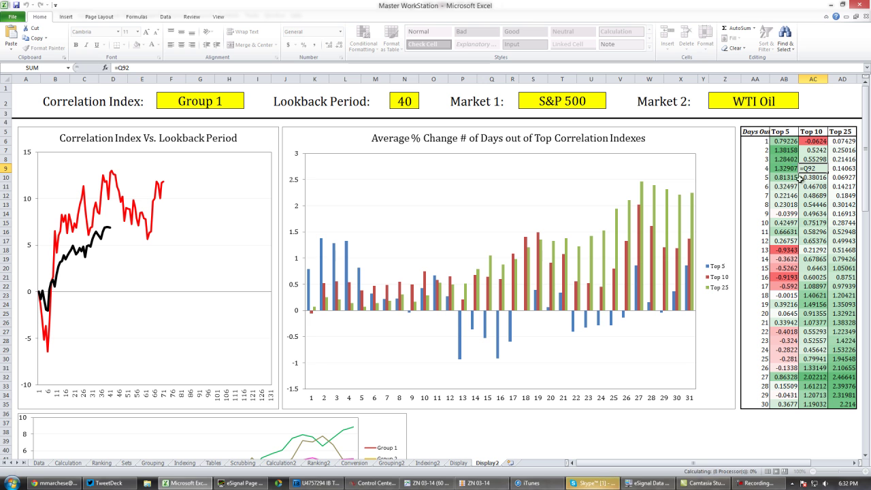
pyautogui.press('Escape')
pyautogui.press('Return')
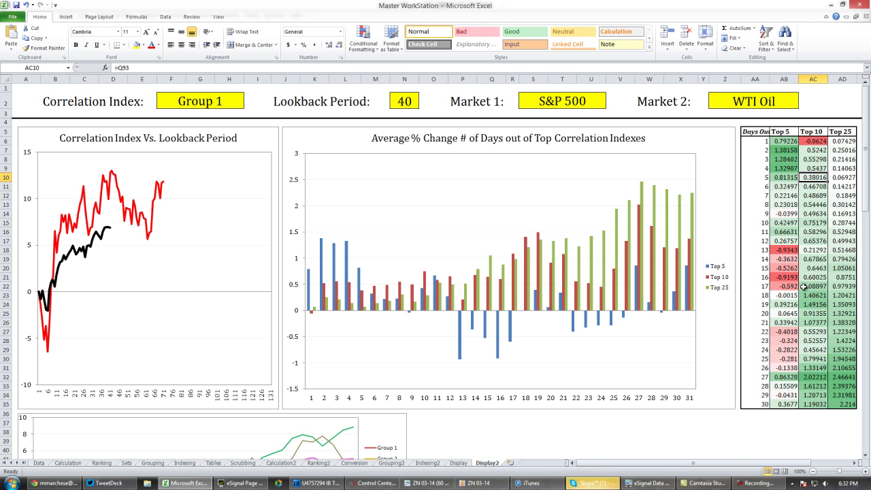
pyautogui.moveTo(778, 246); pyautogui.dragTo(838, 287)
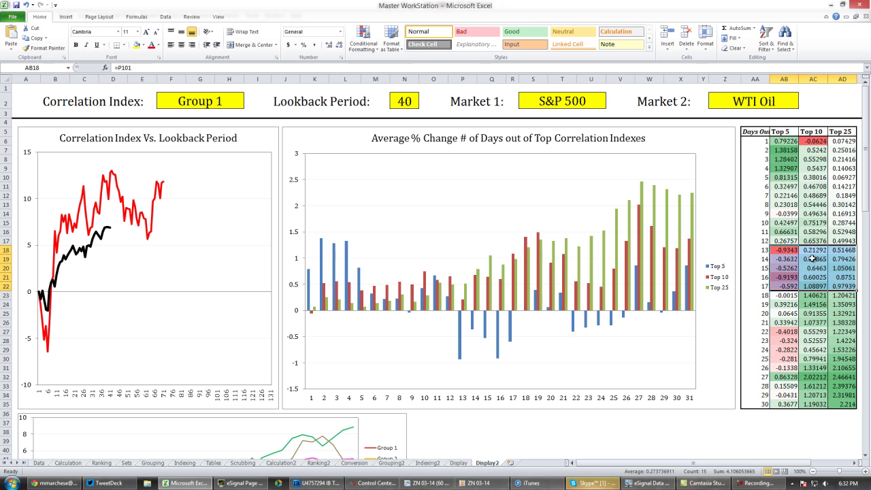
pyautogui.moveTo(783, 149); pyautogui.dragTo(786, 178)
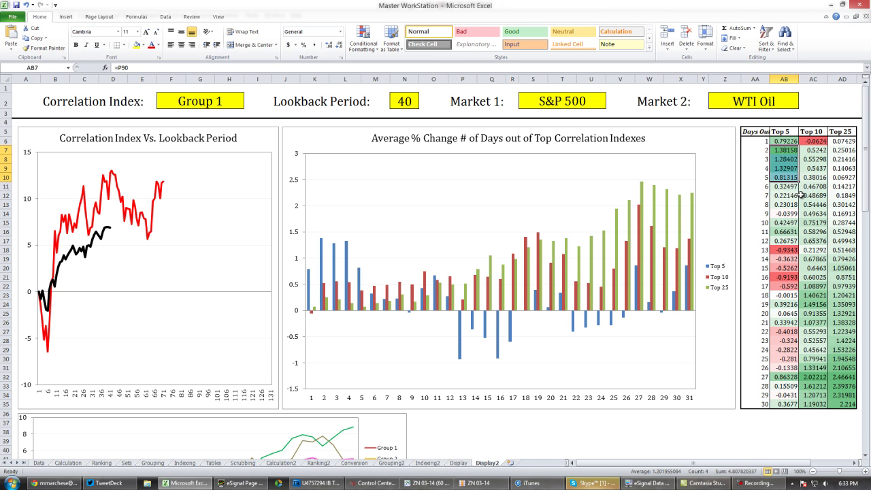
# Step: Compare the Group 1 to Group 10 line chart below with the average % change chart
pyautogui.scroll(-5, 800, 194)
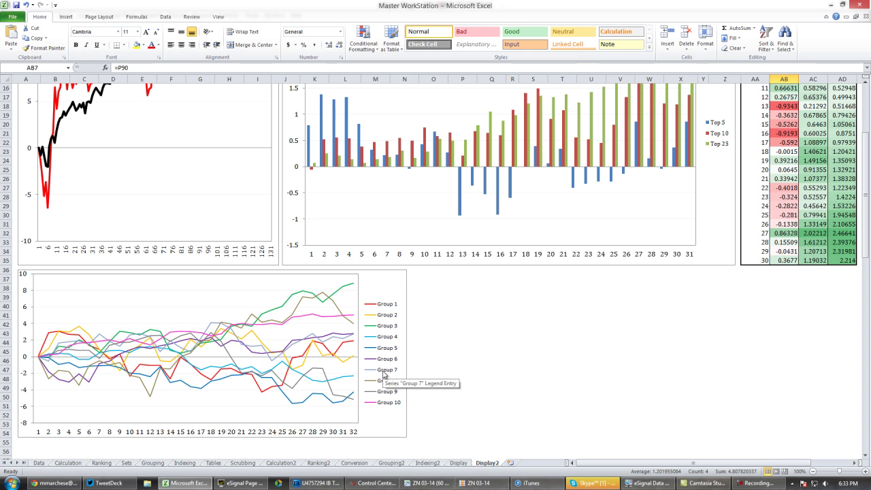
pyautogui.scroll(4, 384, 374)
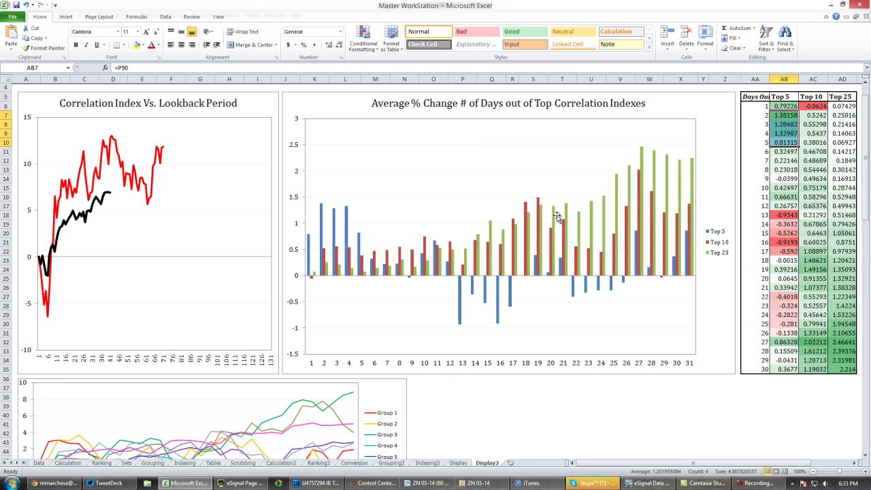
pyautogui.scroll(-5, 540, 202)
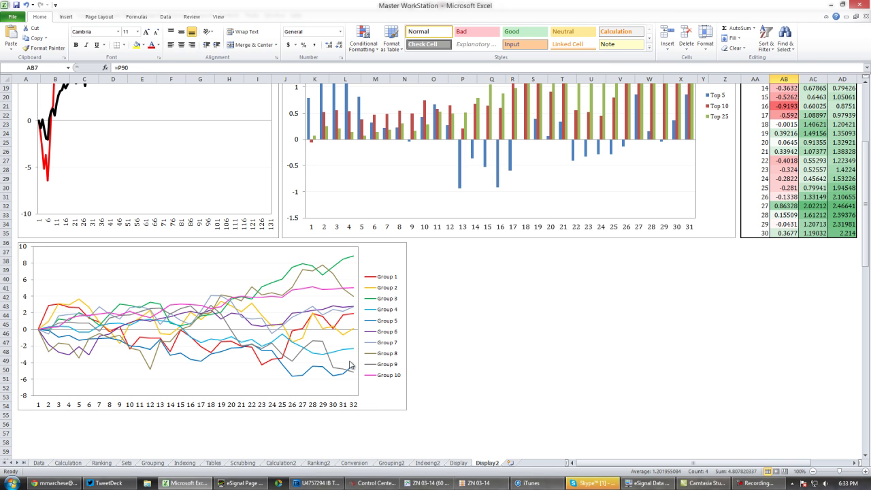
pyautogui.scroll(6, 422, 323)
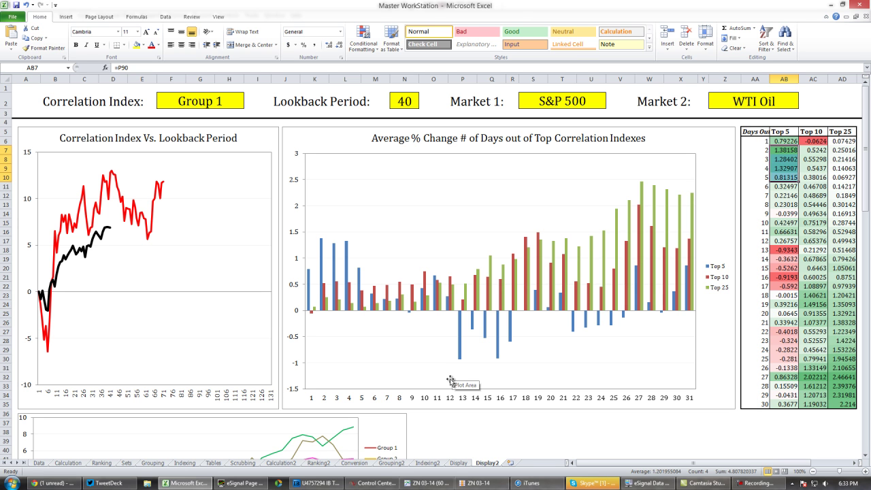
# Step: Check the S&P 500 and crude oil chart in eSignal, and set the Lookback Period in the Excel workbook to 20
pyautogui.hotkey('alt', 'Tab')
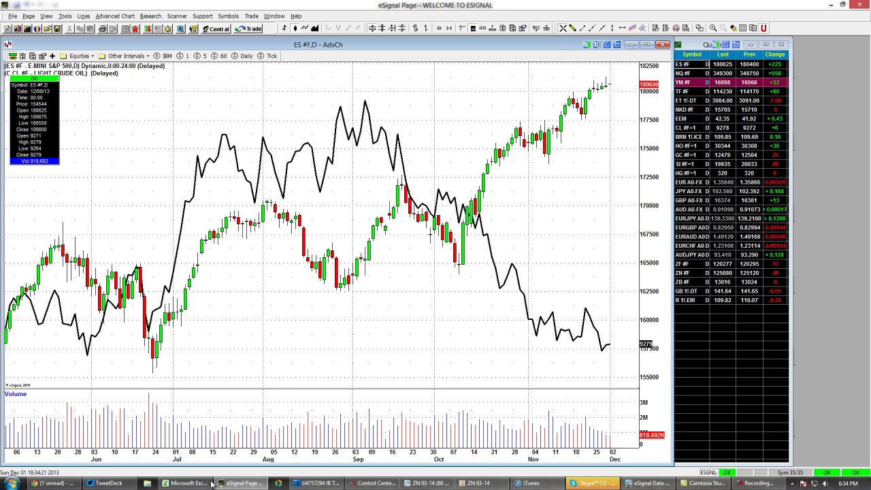
pyautogui.click(187, 483)
pyautogui.click(413, 104)
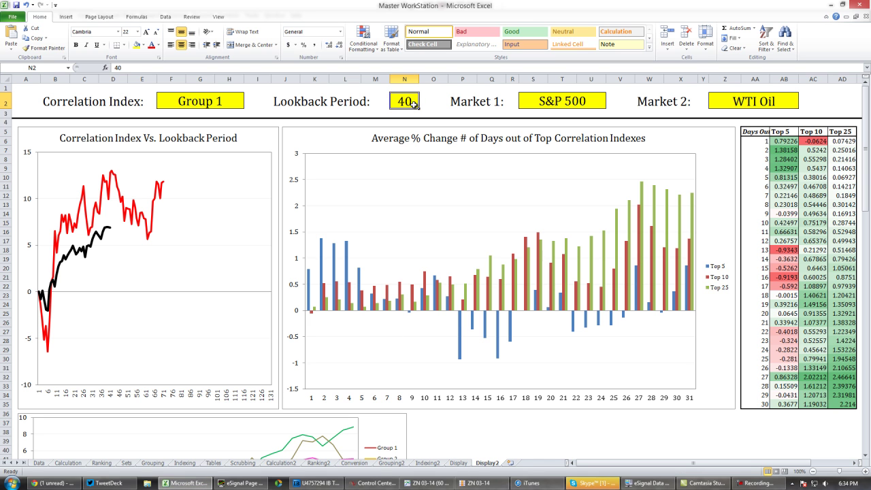
pyautogui.write('20')
pyautogui.press('Return')
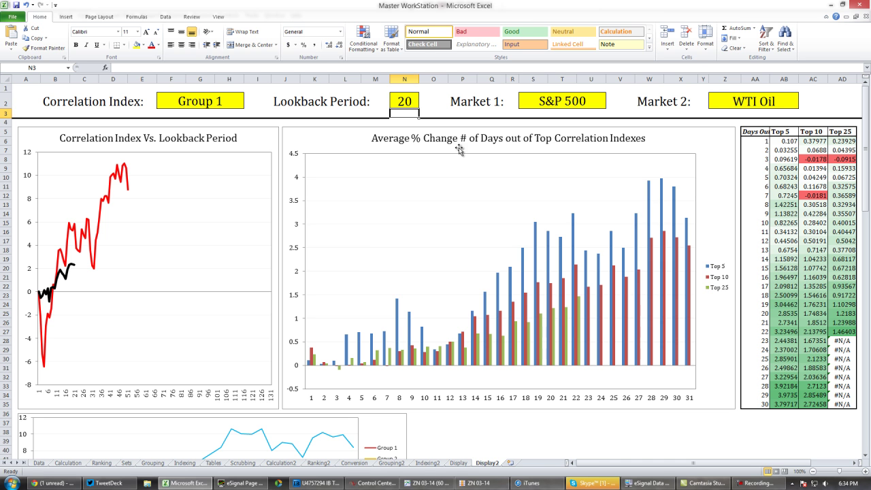
# Step: Review the eSignal price chart again, and return to Excel to examine the group line chart and average % change chart
pyautogui.click(242, 483)
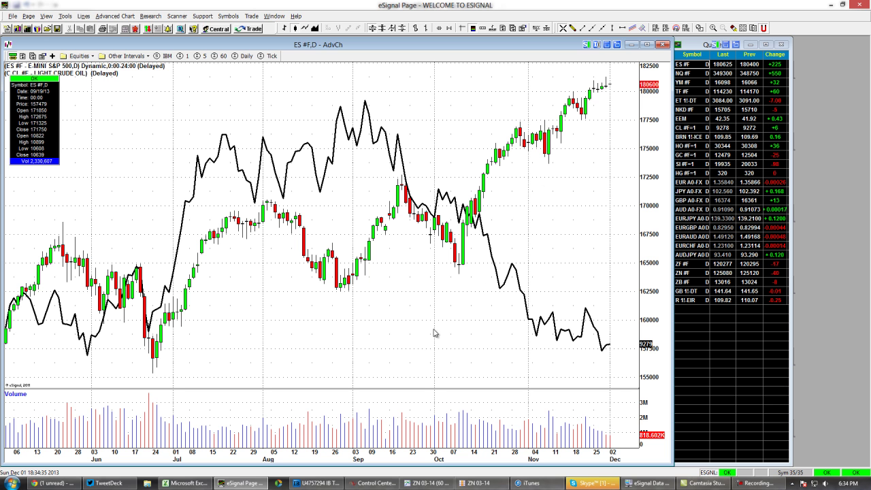
pyautogui.click(260, 485)
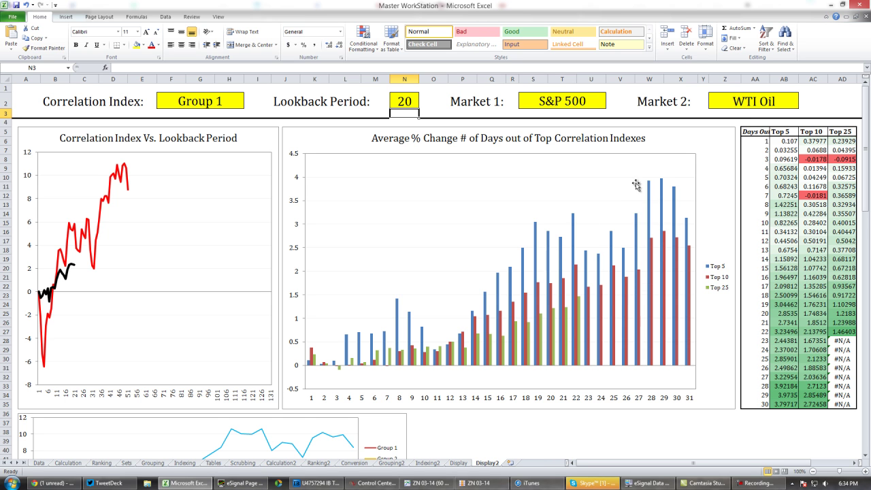
pyautogui.scroll(-2, 642, 180)
pyautogui.scroll(-3, 646, 175)
pyautogui.scroll(4, 651, 200)
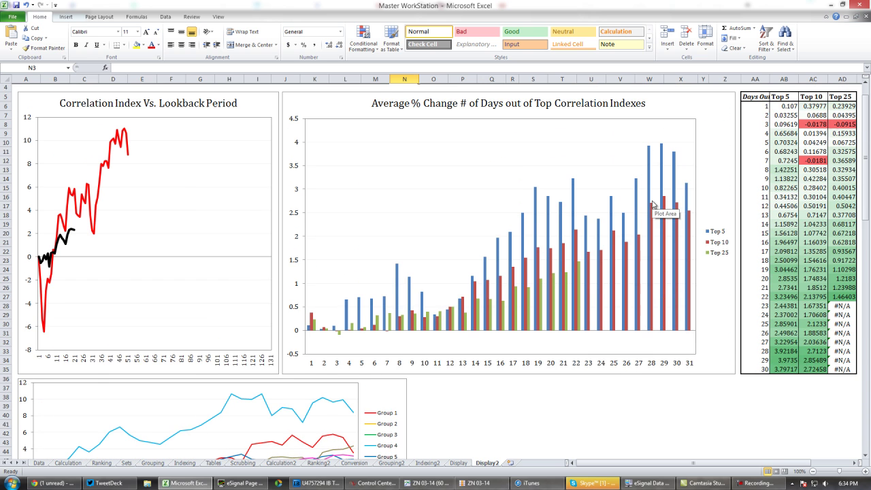
pyautogui.scroll(1, 510, 269)
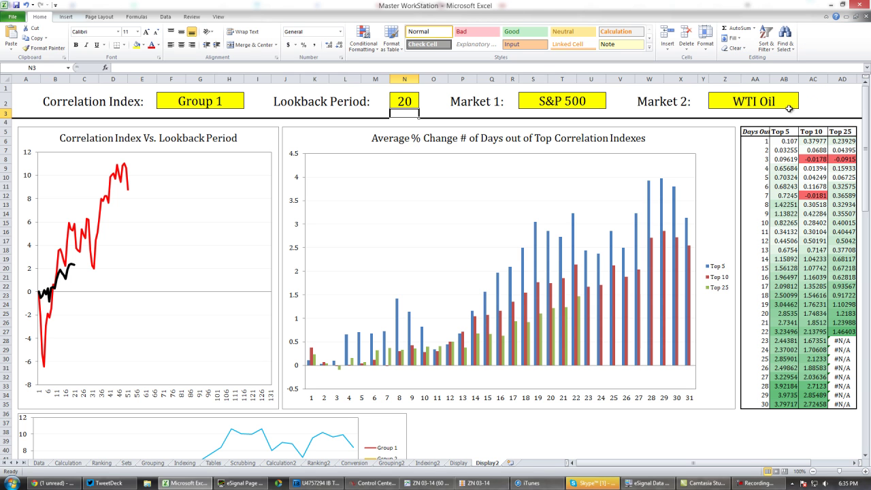
# Step: Change Market 2 to EURUSD for comparison with the S&P 500
pyautogui.click(765, 103)
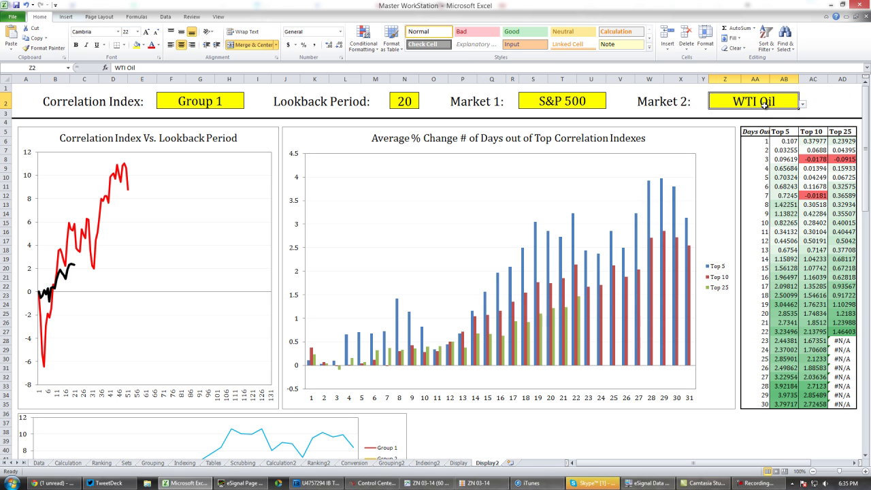
pyautogui.click(803, 104)
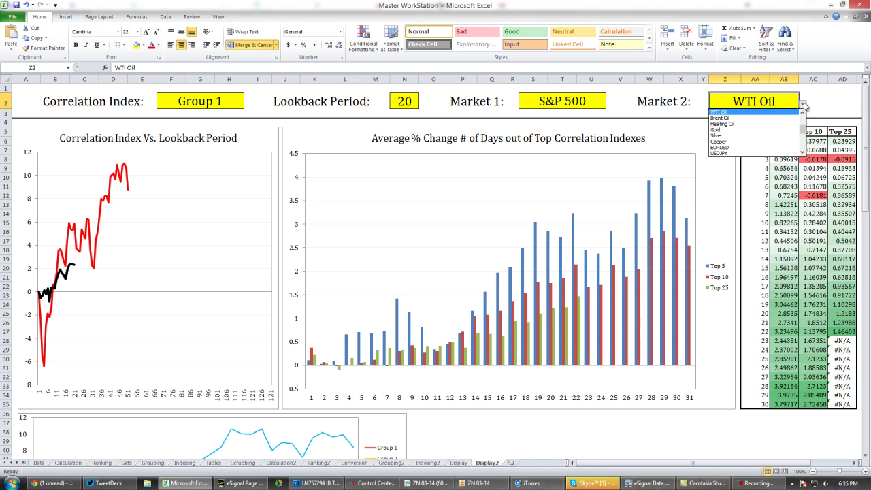
pyautogui.moveTo(807, 135)
pyautogui.mouseDown()
pyautogui.moveTo(804, 124)
pyautogui.moveTo(803, 138)
pyautogui.mouseUp()
pyautogui.click(758, 142)
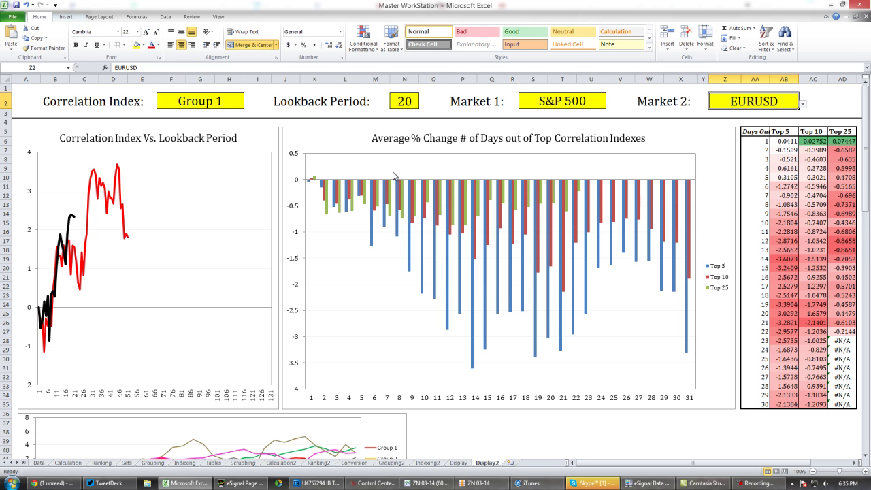
# Step: Examine the EURUSD group and average % change charts, highlighting the table values for days 19 to 21
pyautogui.scroll(-3, 367, 215)
pyautogui.scroll(-2, 373, 219)
pyautogui.scroll(4, 515, 251)
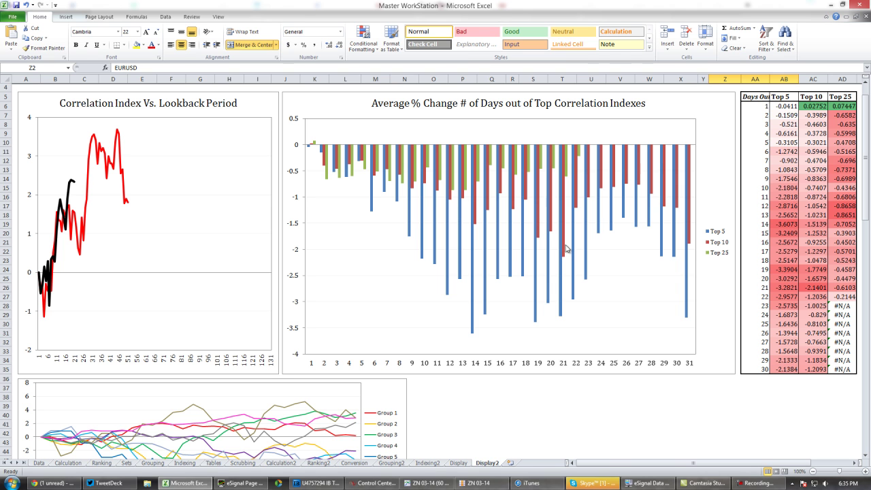
pyautogui.moveTo(564, 249)
pyautogui.moveTo(785, 274); pyautogui.dragTo(833, 288)
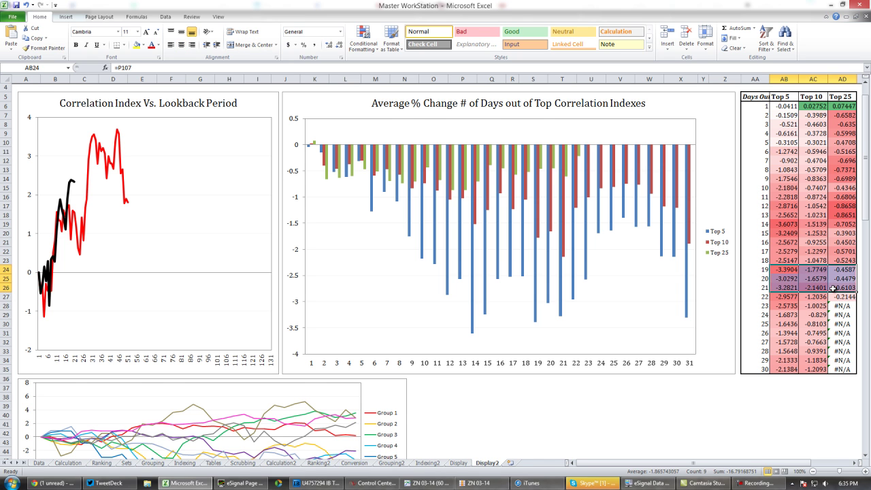
pyautogui.scroll(1, 833, 288)
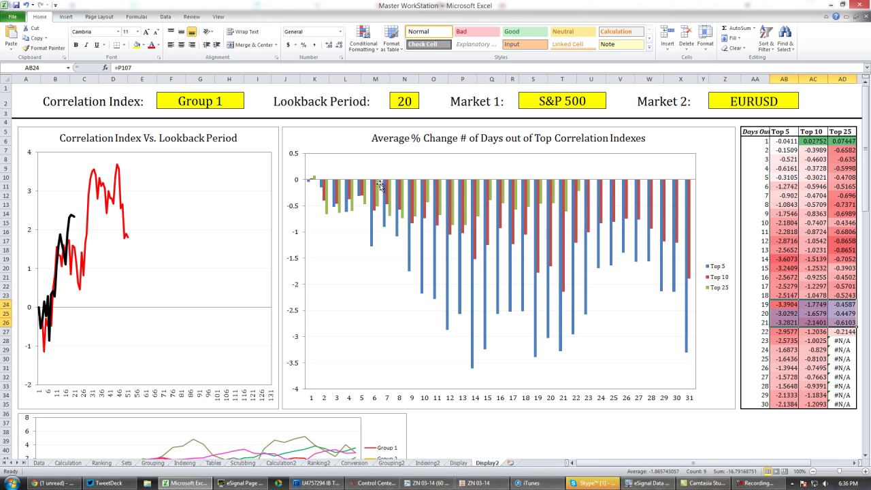
pyautogui.moveTo(388, 185)
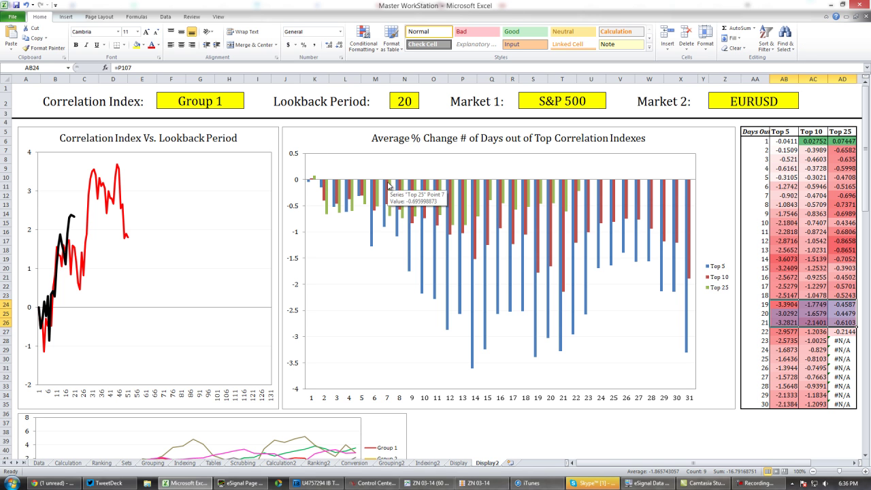
# Step: Change Market 2 to USDJPY
pyautogui.click(788, 107)
pyautogui.click(803, 104)
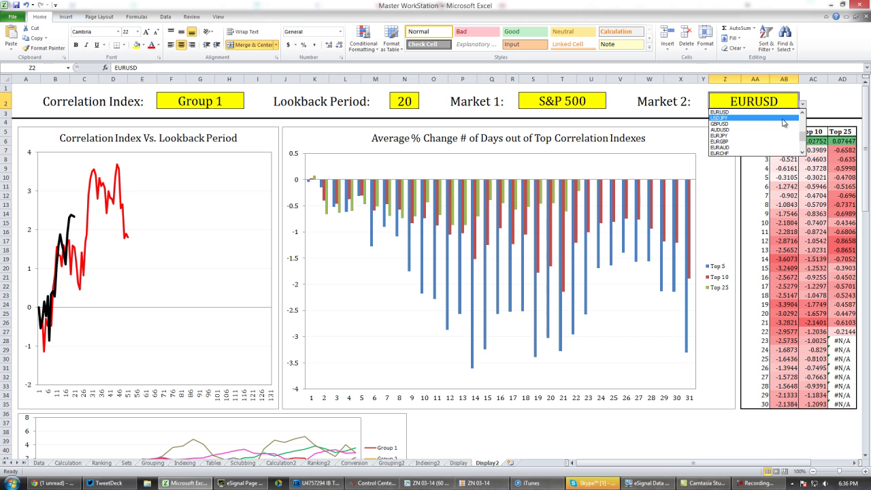
pyautogui.click(782, 118)
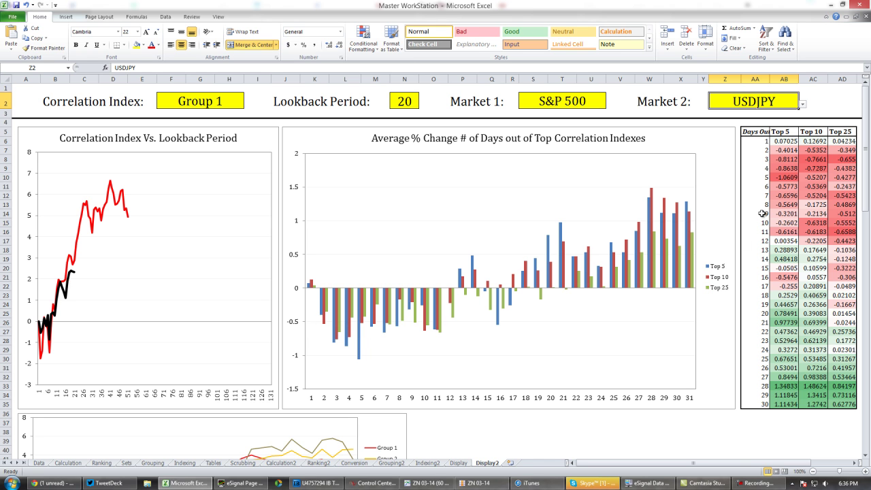
# Step: Examine the USDJPY average % change values for days 2 to 12 and the bars around day 23
pyautogui.moveTo(778, 151); pyautogui.dragTo(819, 227)
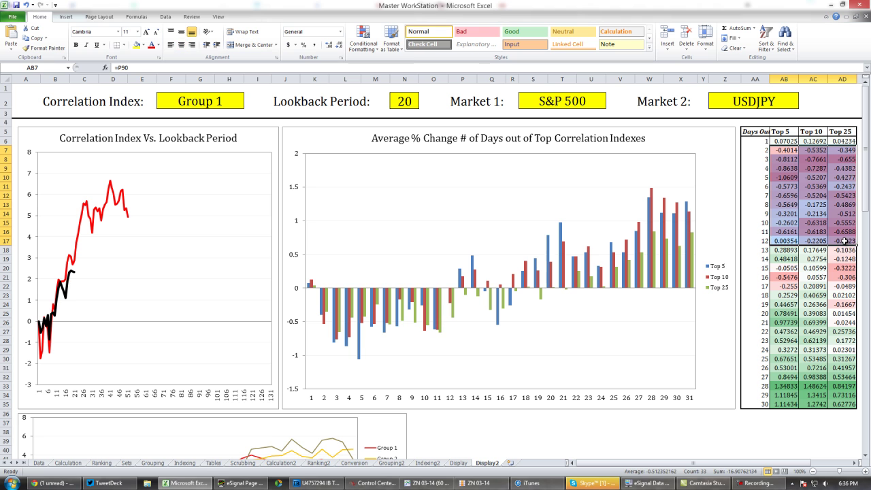
pyautogui.click(784, 149)
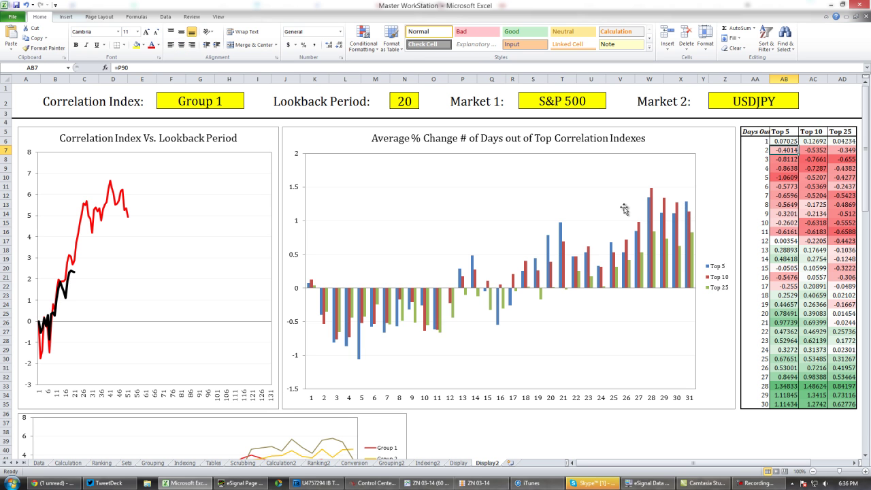
pyautogui.moveTo(588, 283)
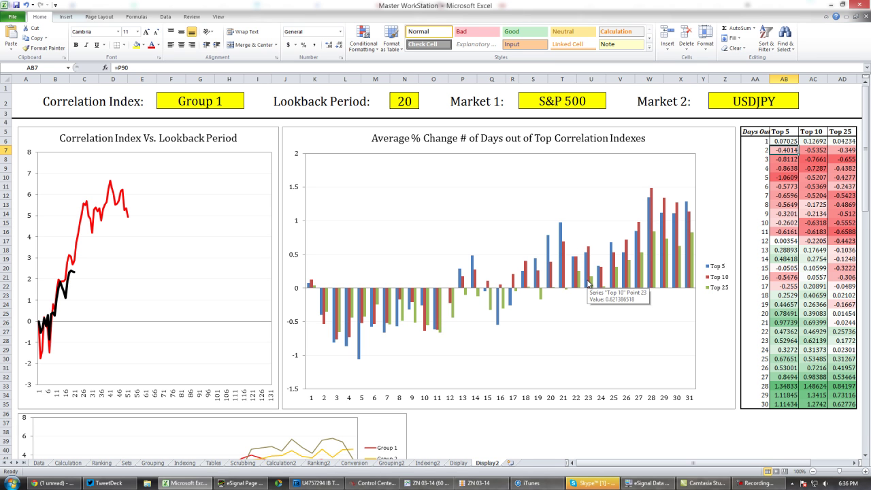
# Step: Change Market 2 to Gold and inspect its average % change bars around day 11
pyautogui.click(774, 101)
pyautogui.click(803, 105)
pyautogui.scroll(1, 804, 134)
pyautogui.scroll(5, 804, 133)
pyautogui.click(769, 124)
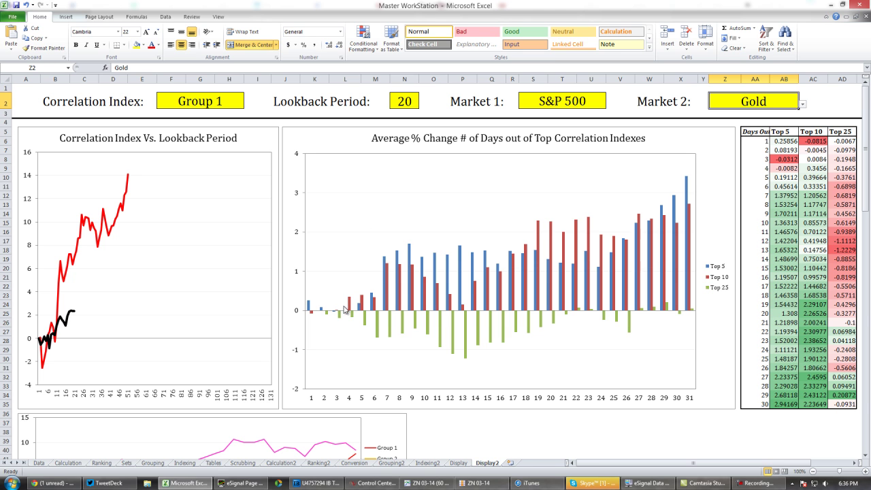
pyautogui.moveTo(435, 303)
pyautogui.moveTo(435, 272)
# Step: Change Market 2 to EURJPY and highlight its average % change values for days 2 to 6
pyautogui.click(802, 104)
pyautogui.moveTo(803, 138); pyautogui.dragTo(803, 140)
pyautogui.click(743, 124)
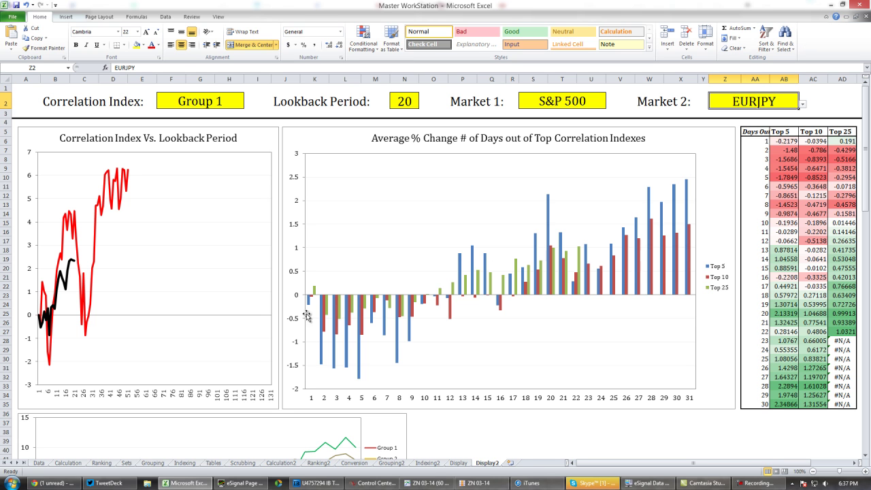
pyautogui.moveTo(781, 154); pyautogui.dragTo(838, 185)
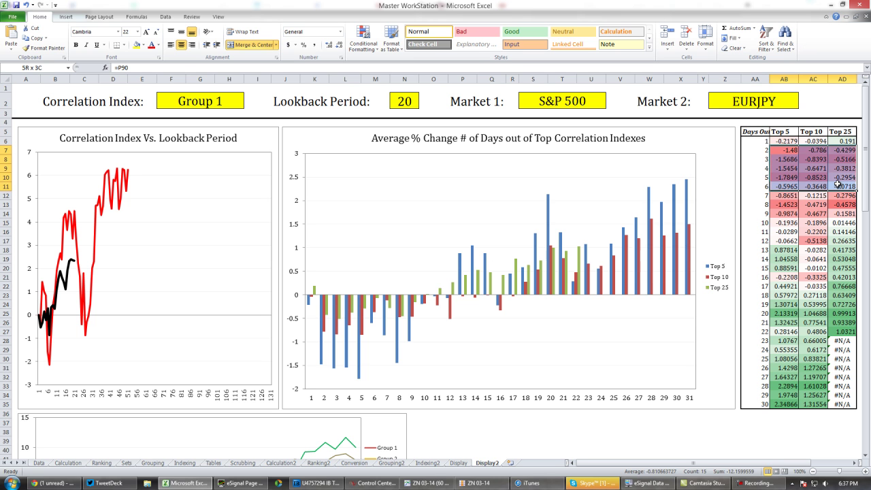
# Step: Change Market 2 to 30 Year
pyautogui.click(730, 103)
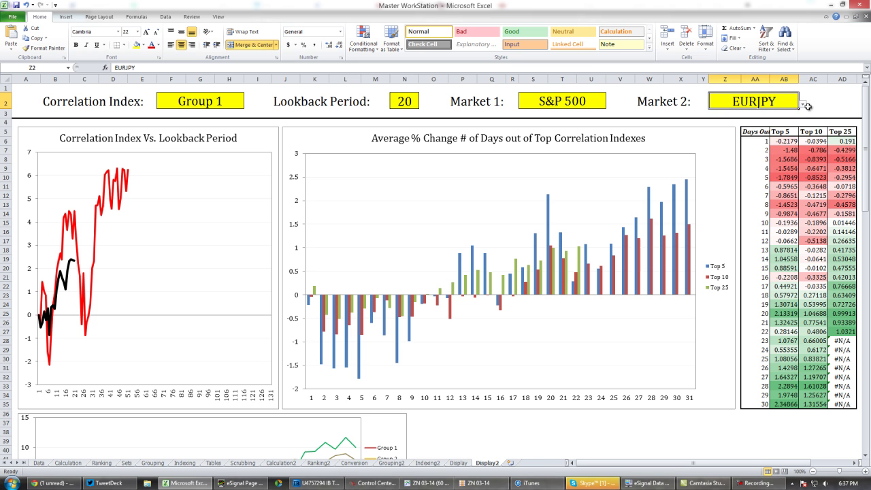
pyautogui.click(803, 104)
pyautogui.click(775, 153)
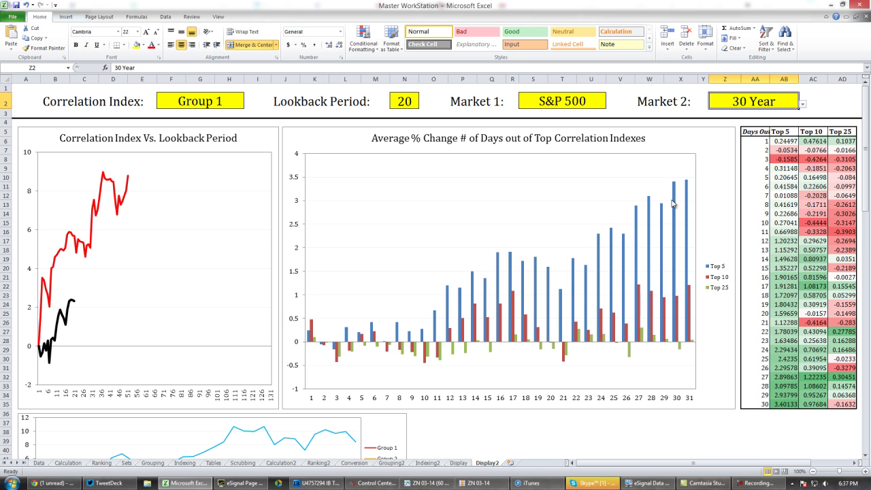
# Step: Set Market 2 back to EURUSD
pyautogui.click(803, 103)
pyautogui.moveTo(803, 150); pyautogui.dragTo(802, 136)
pyautogui.click(728, 129)
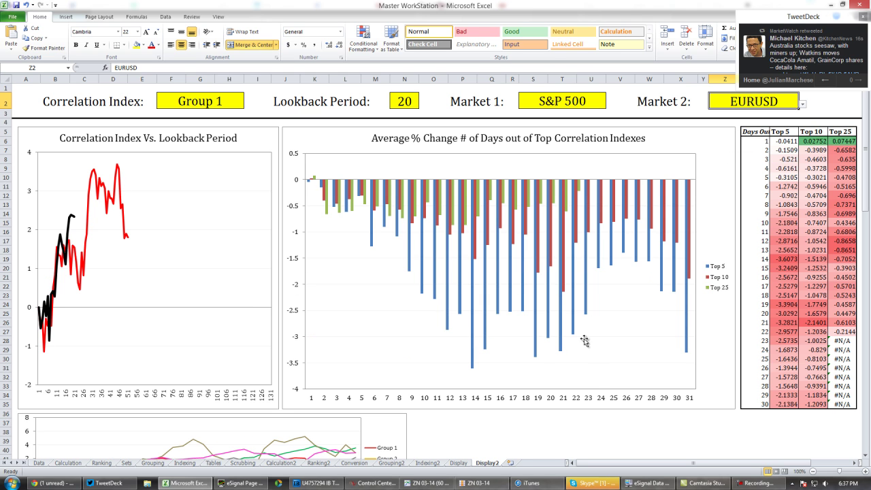
# Step: Inspect the Top 5 average % change bar at day 19, and switch to eSignal to examine the daily E-mini S&P 500 and crude oil chart
pyautogui.moveTo(538, 360)
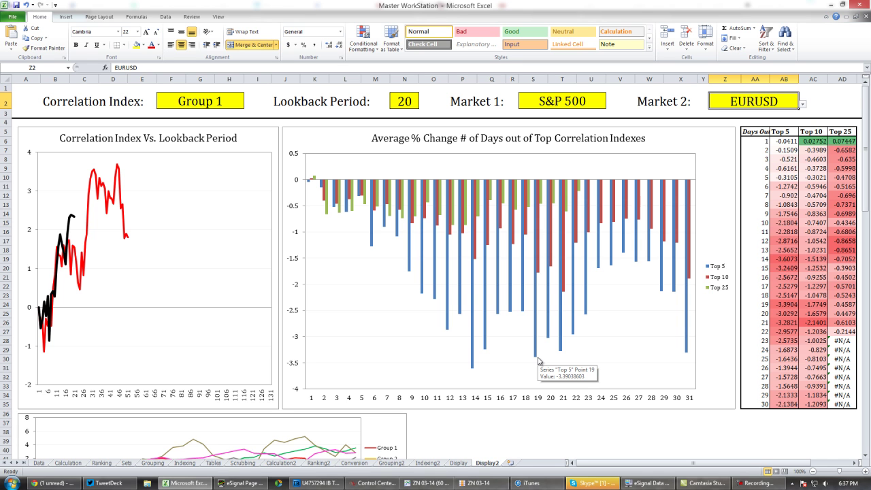
pyautogui.click(803, 106)
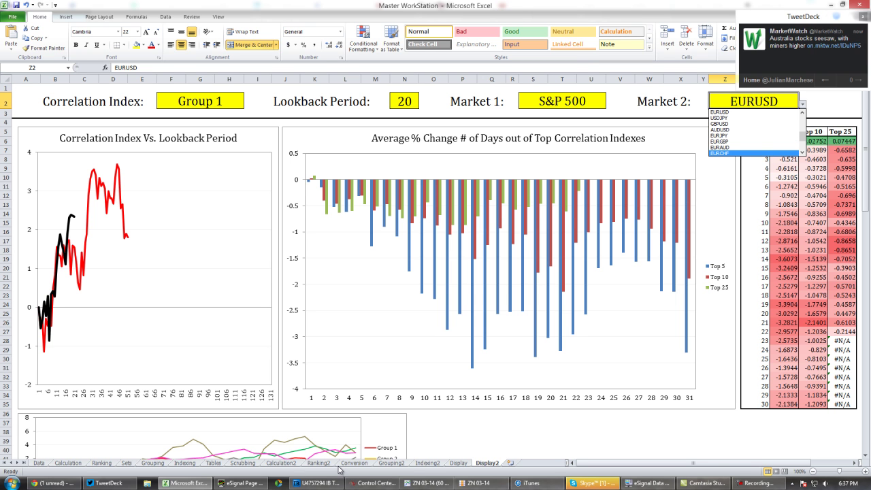
pyautogui.click(249, 483)
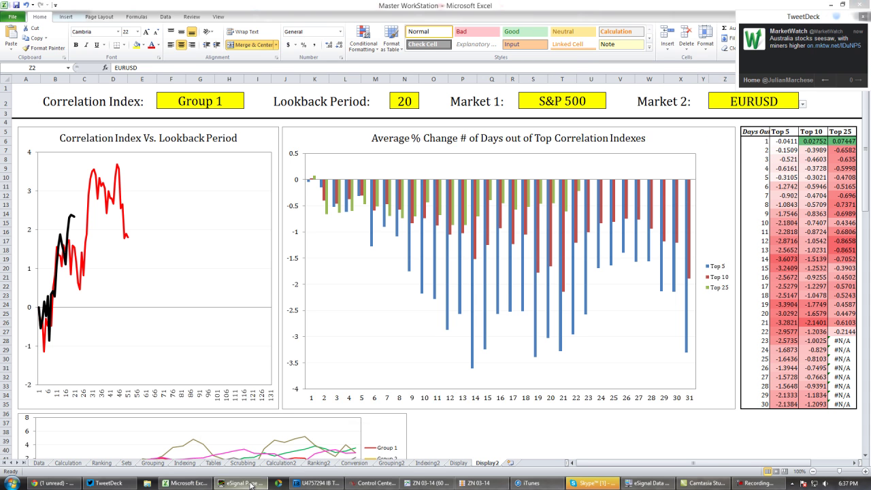
pyautogui.moveTo(628, 144); pyautogui.dragTo(578, 102)
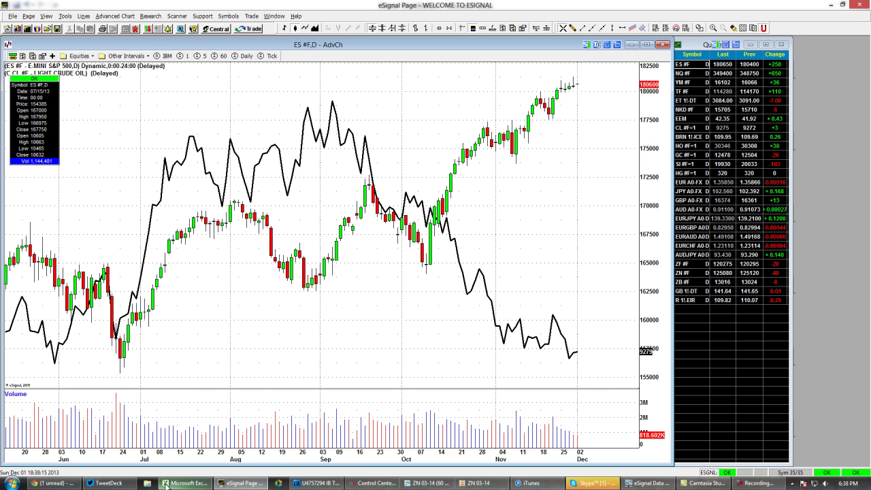
# Step: Switch back to the Excel workstation and set the Lookback Period to 50
pyautogui.click(184, 483)
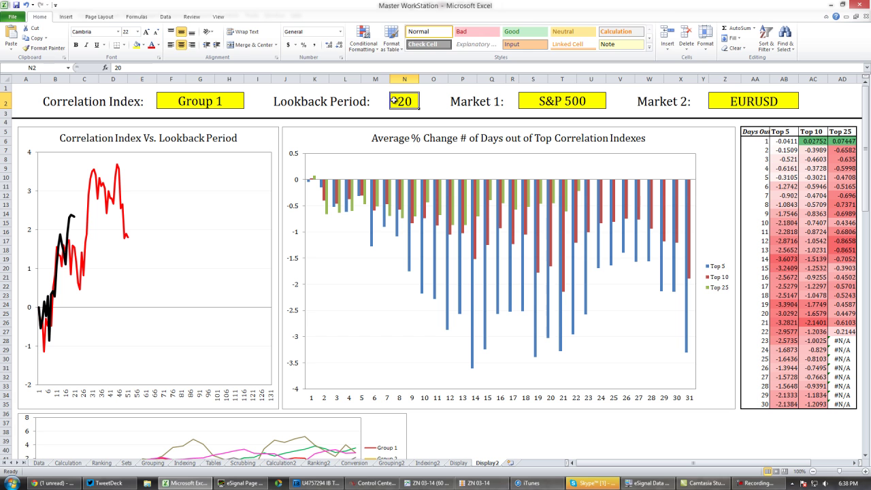
pyautogui.write('50')
pyautogui.press('Return')
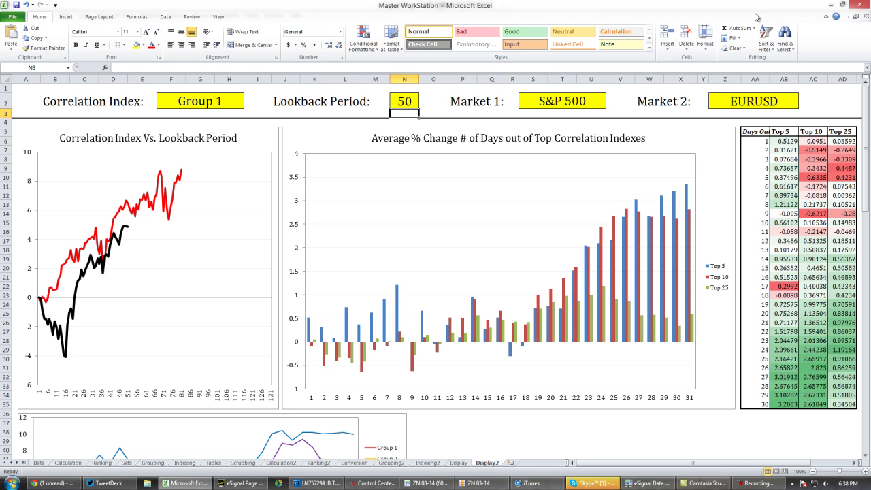
# Step: Change Market 2 to USDJPY
pyautogui.click(789, 102)
pyautogui.click(803, 107)
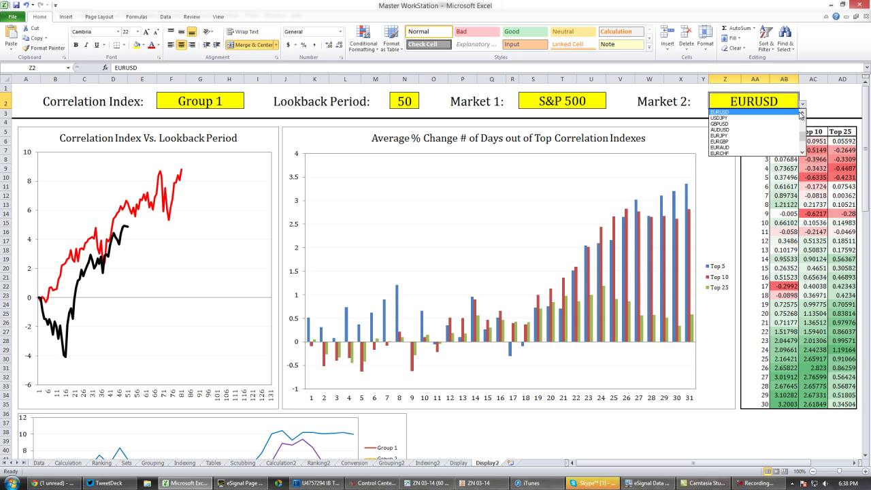
pyautogui.click(790, 118)
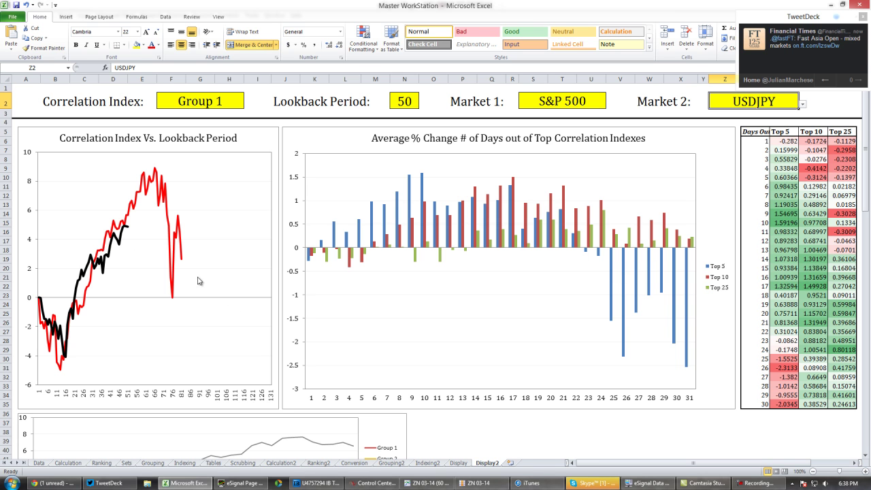
# Step: Change Market 2 to WTI Oil and review the correlation group line chart beneath the main charts
pyautogui.click(803, 104)
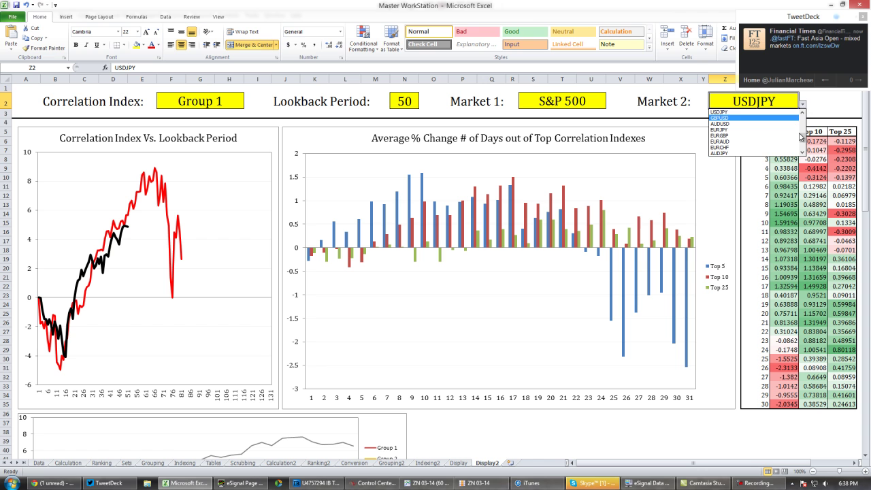
pyautogui.scroll(3, 802, 140)
pyautogui.click(760, 119)
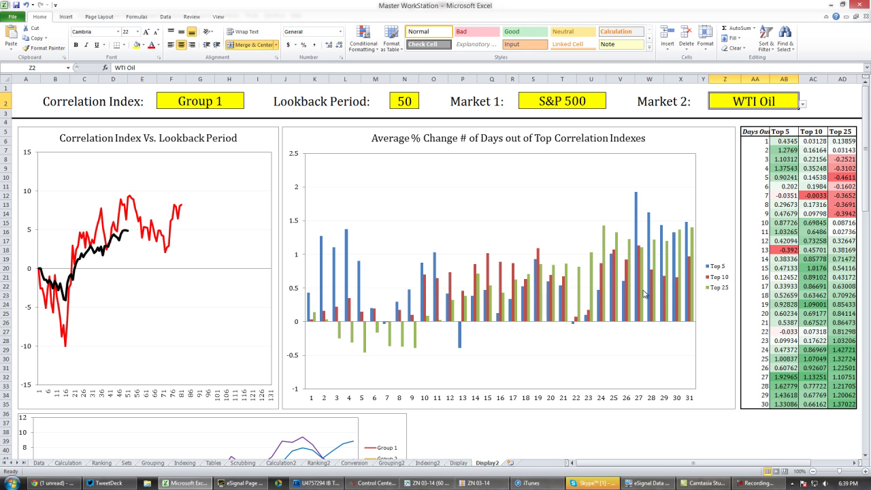
pyautogui.scroll(-5, 589, 247)
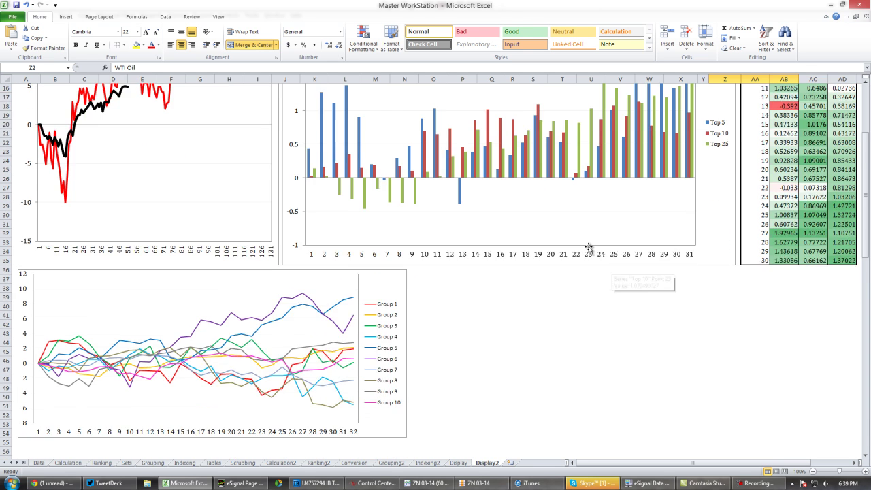
pyautogui.scroll(3, 589, 249)
pyautogui.scroll(2, 589, 248)
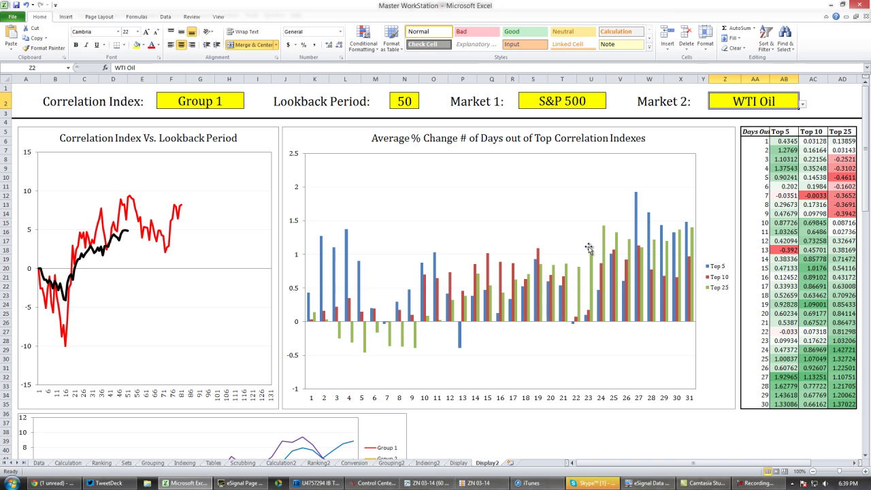
# Step: Set Market 2 to Gold to view its average % change results, and switch Market 2 to EURJPY
pyautogui.click(802, 104)
pyautogui.click(791, 130)
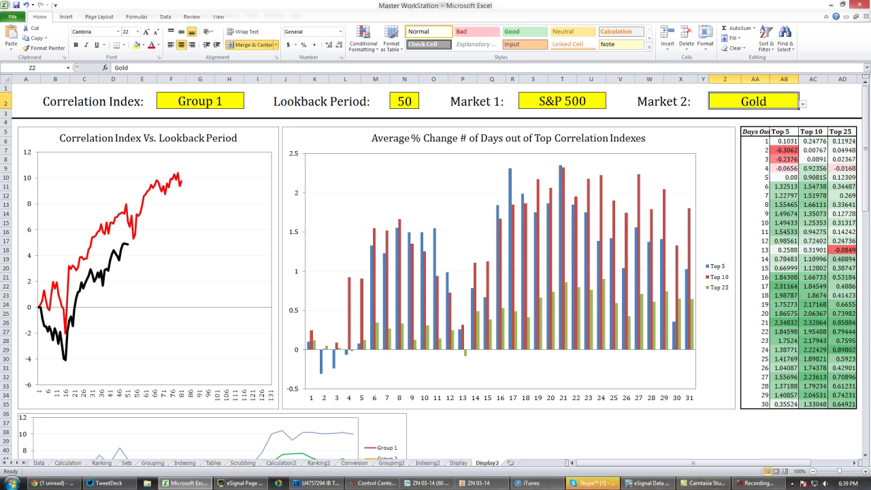
pyautogui.click(803, 105)
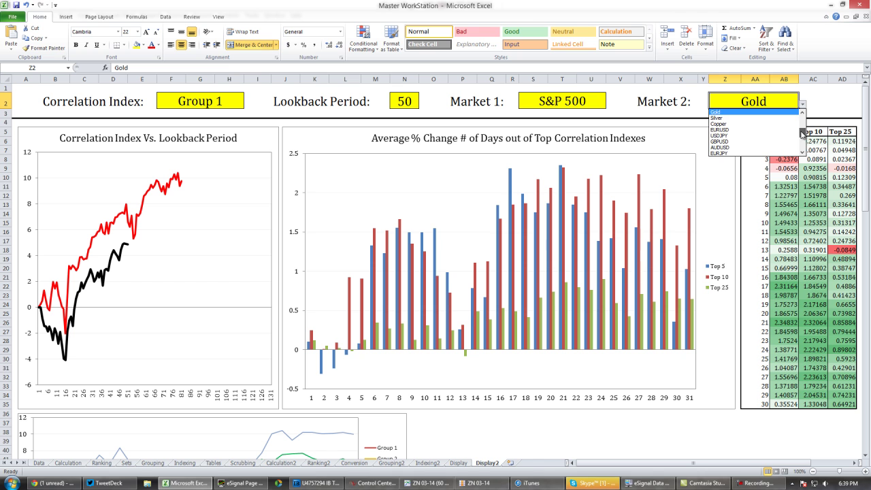
pyautogui.moveTo(803, 134); pyautogui.dragTo(803, 142)
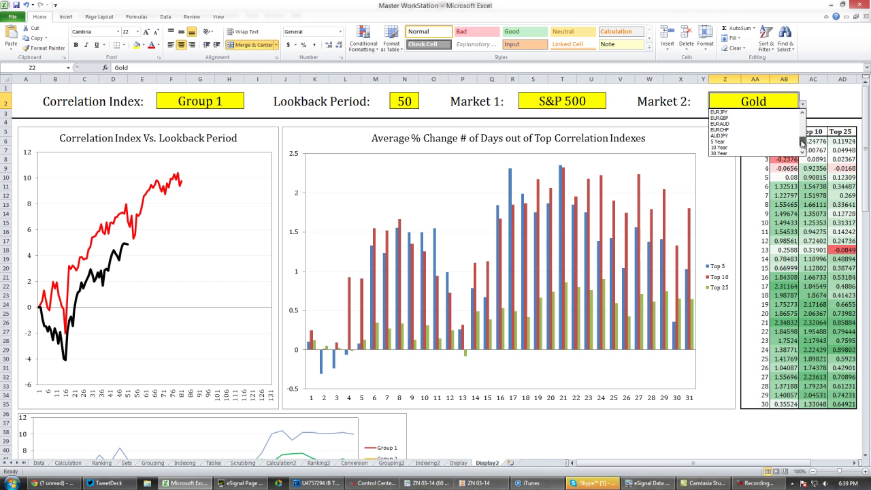
pyautogui.click(780, 111)
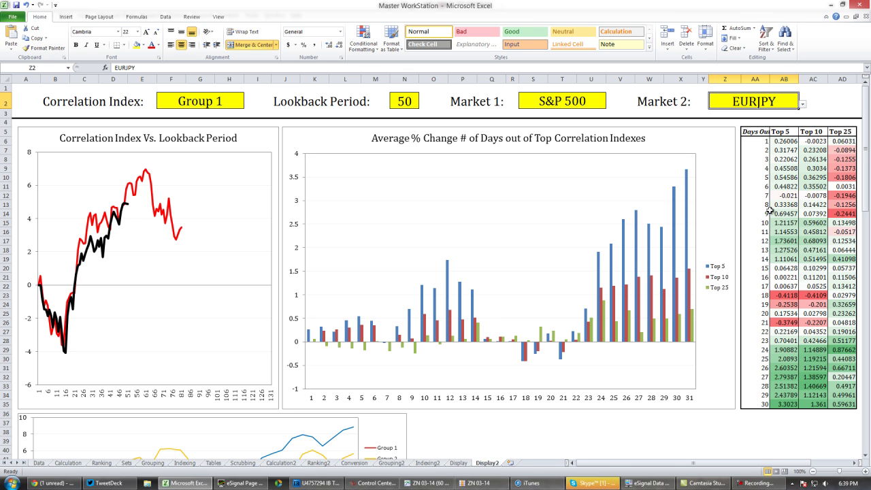
# Step: Change Market 2 to 30 Year and examine its average % change bars and the correlation group line chart
pyautogui.click(804, 107)
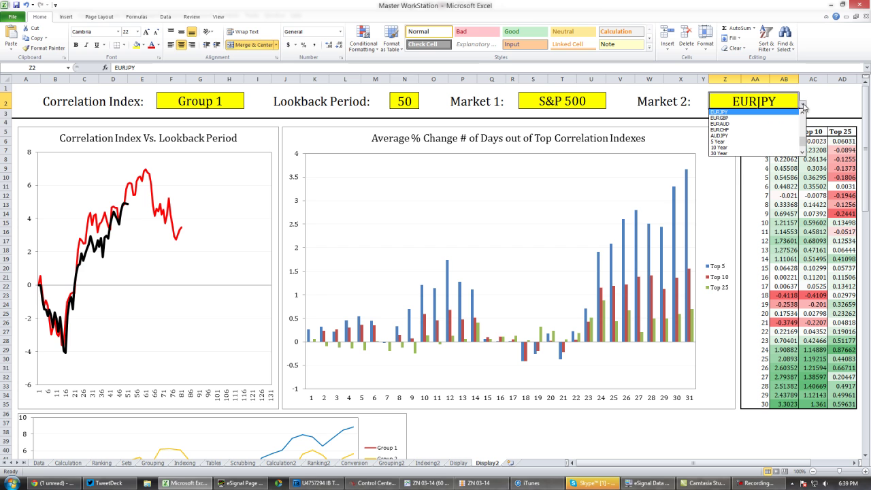
pyautogui.scroll(-2, 797, 147)
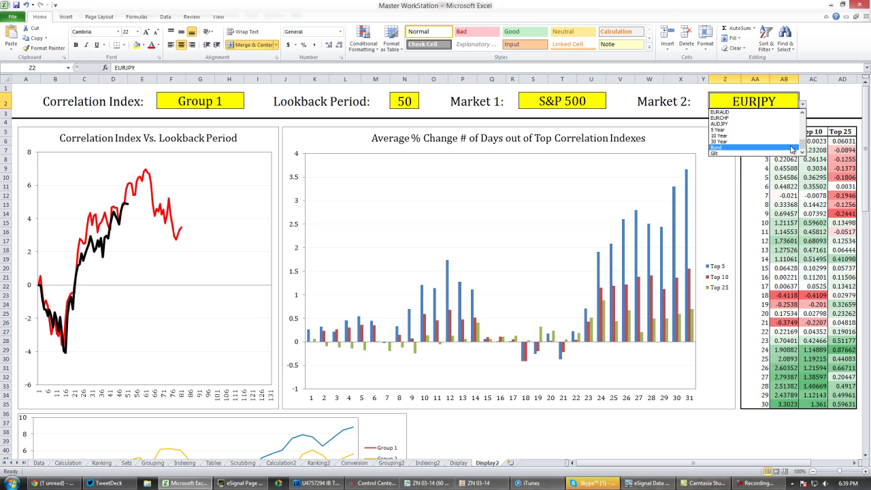
pyautogui.click(788, 141)
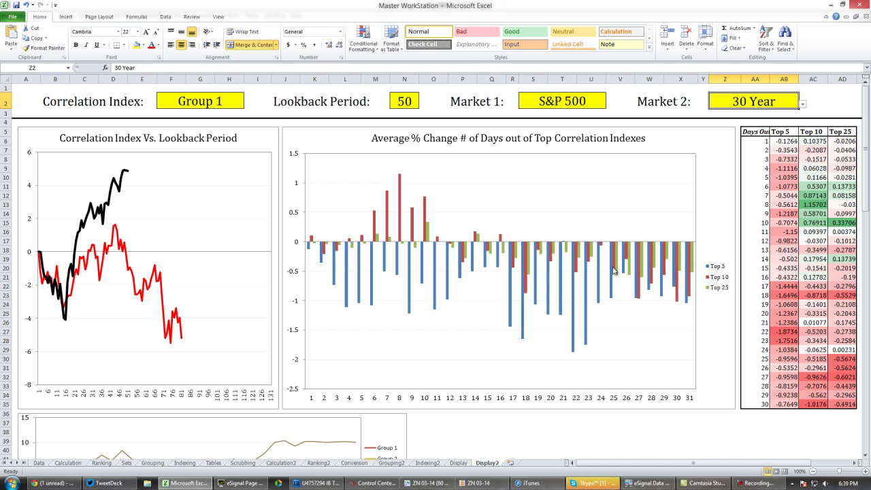
pyautogui.moveTo(613, 271)
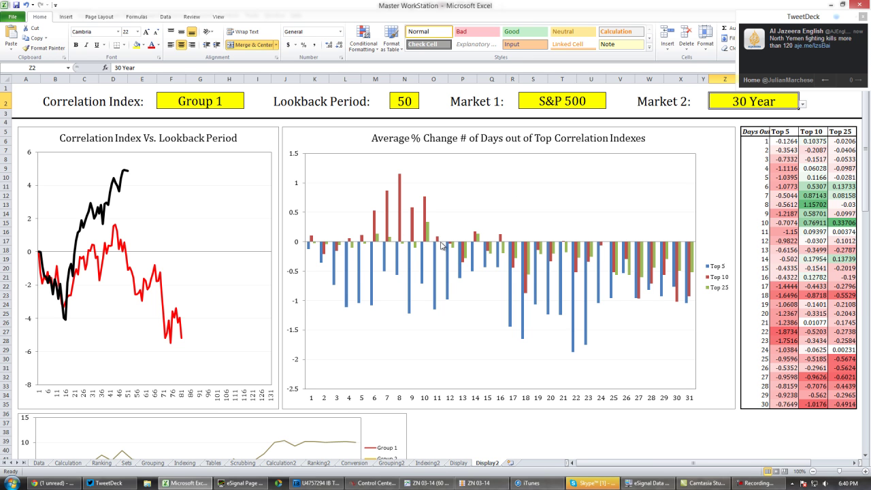
pyautogui.scroll(-4, 441, 245)
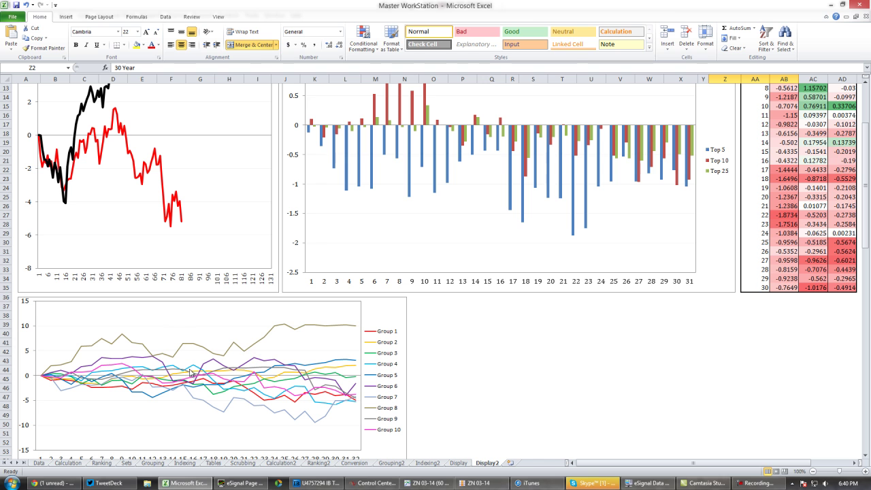
pyautogui.scroll(2, 613, 375)
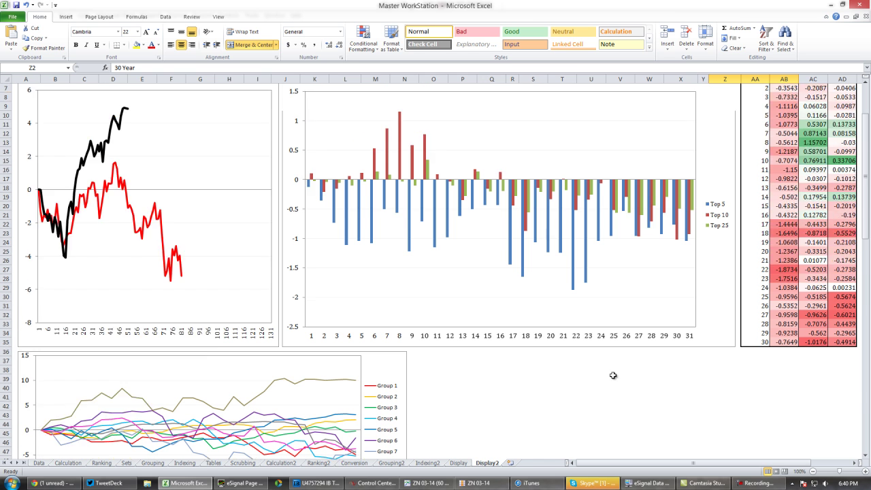
pyautogui.scroll(2, 613, 374)
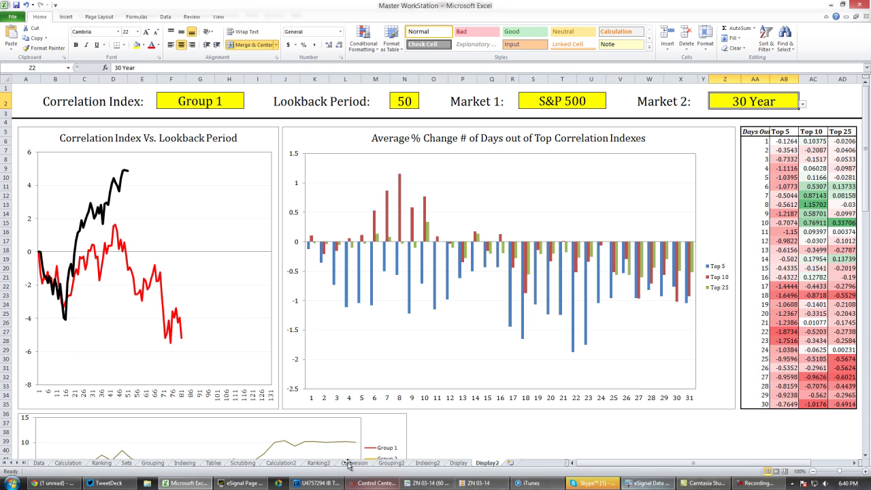
# Step: Switch to eSignal to examine the daily E-mini S&P 500 and crude oil chart, and return to the Excel workstation
pyautogui.click(241, 483)
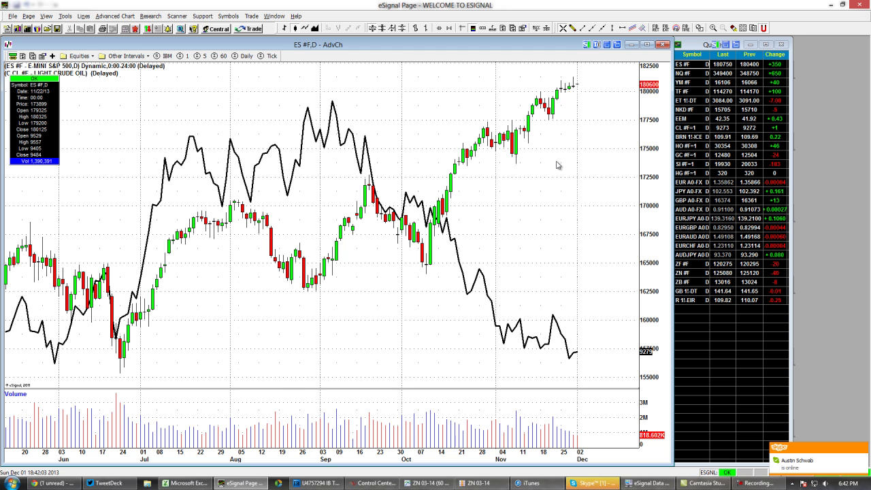
pyautogui.click(164, 481)
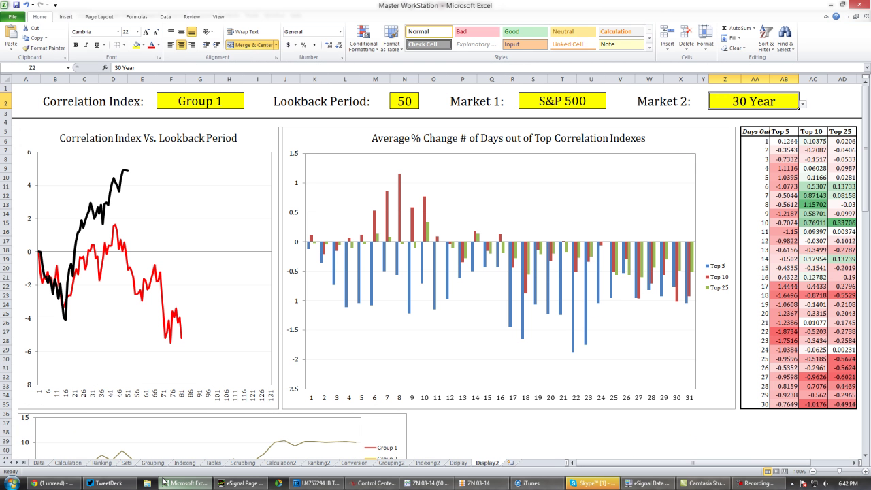
pyautogui.click(239, 482)
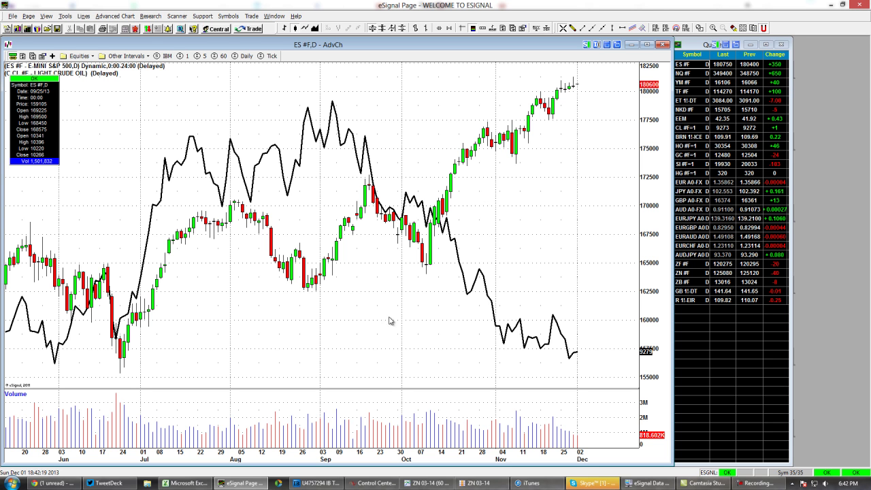
pyautogui.click(179, 484)
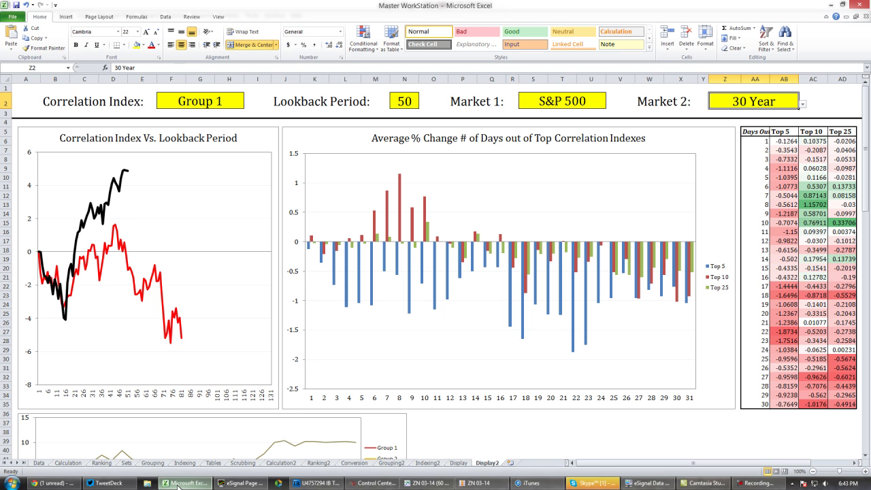
pyautogui.click(757, 483)
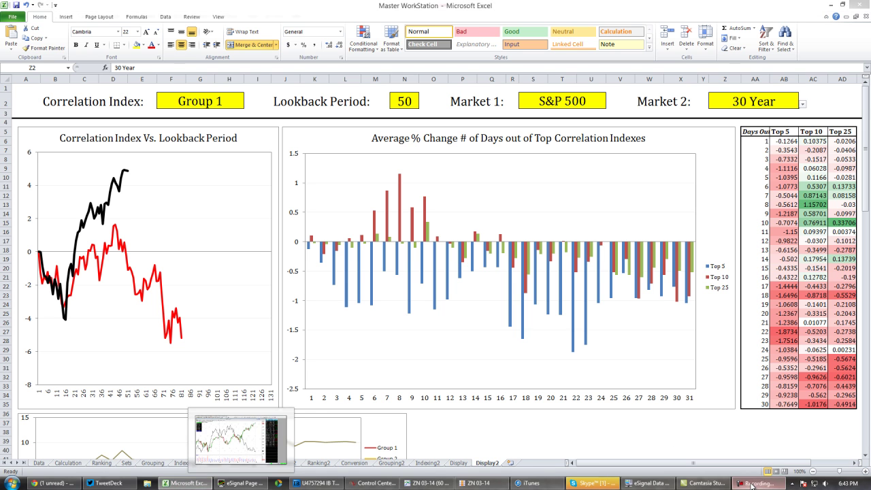